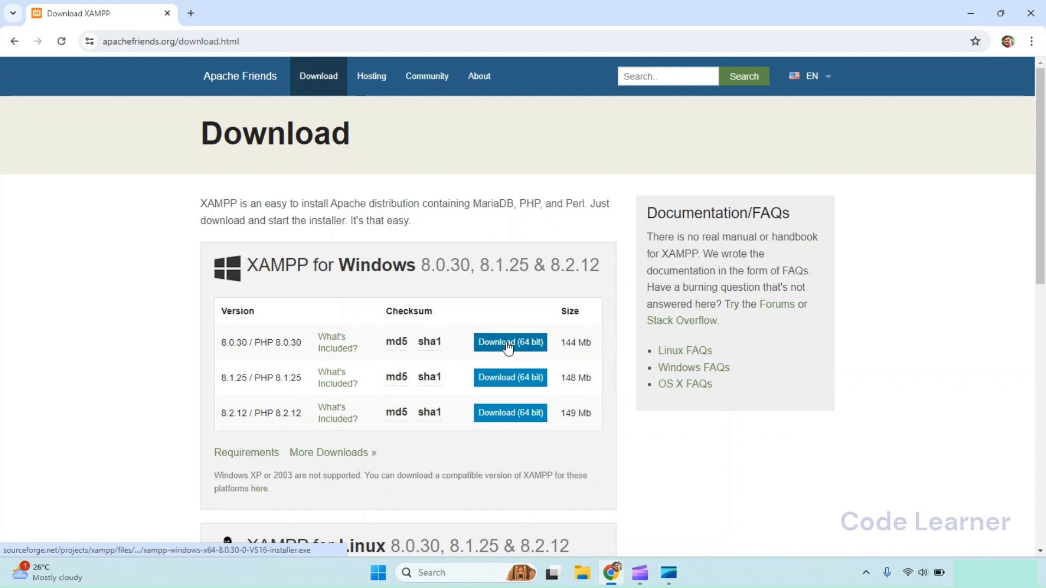
Download the 64-bit XAMPP 8.0.30 installer for Windows and launch it from the Downloads folder, clearing the open windows away
click(508, 343)
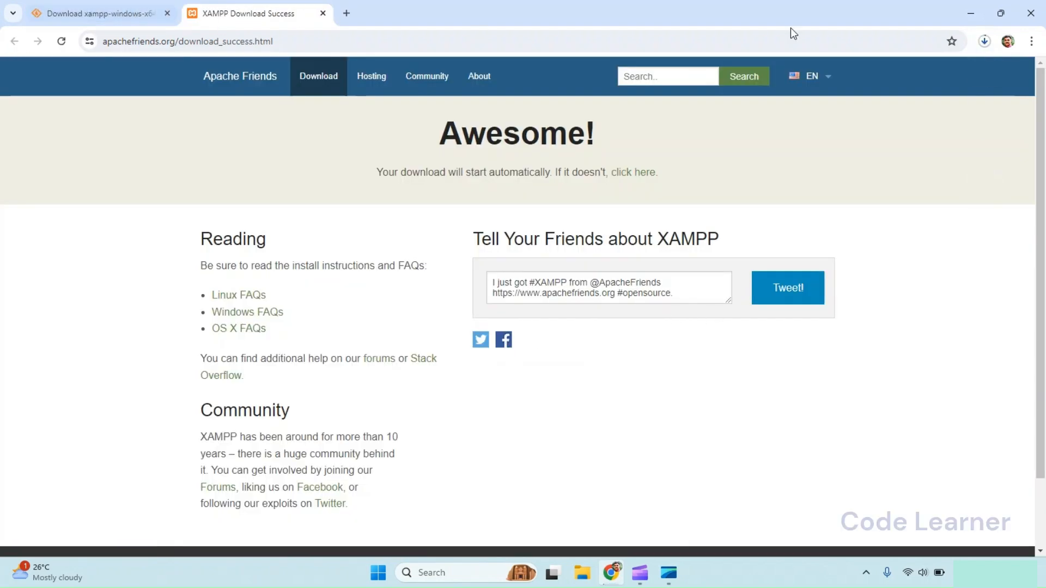
click(985, 41)
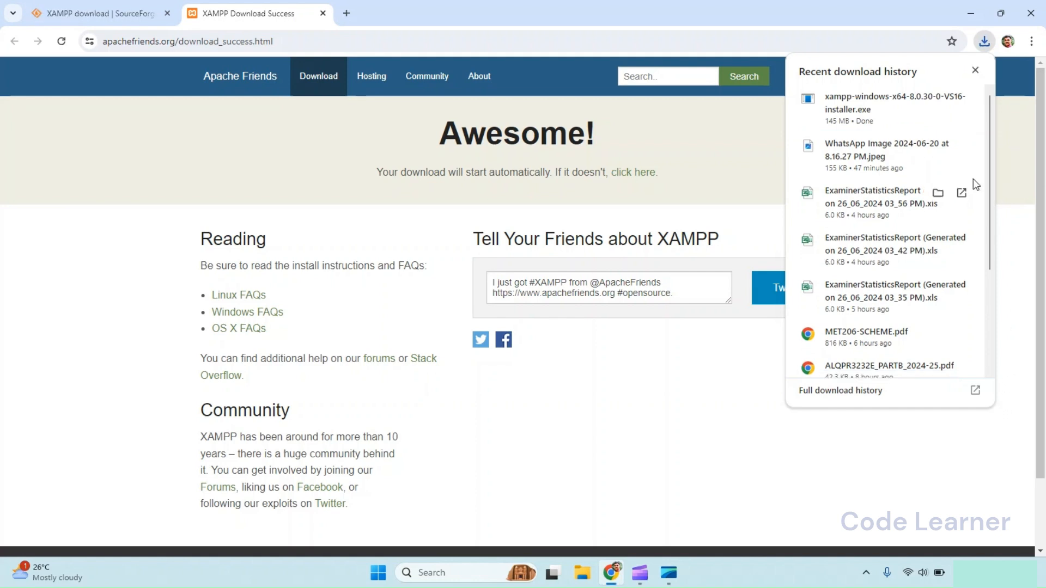
click(939, 98)
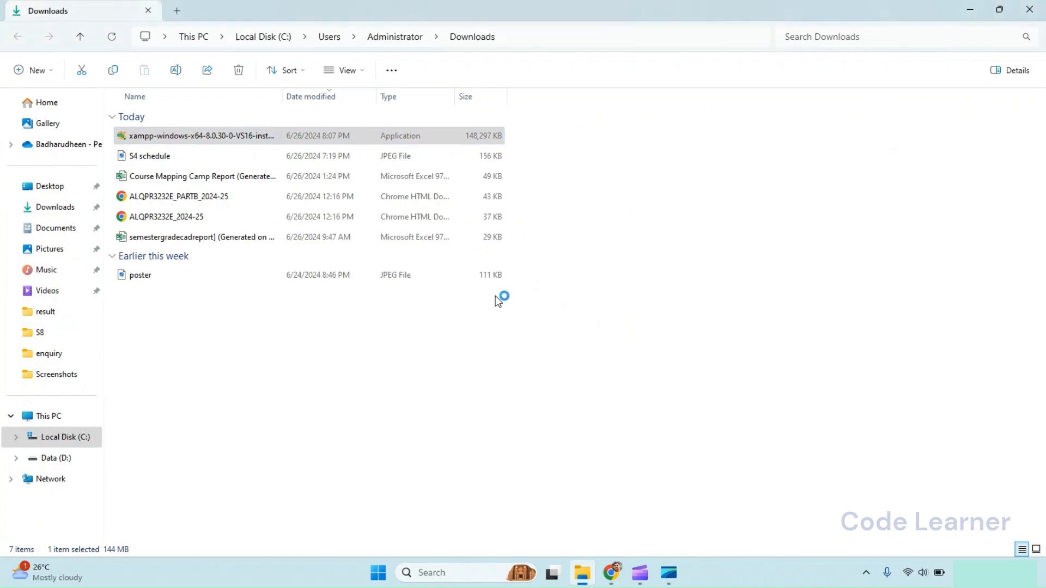
click(967, 8)
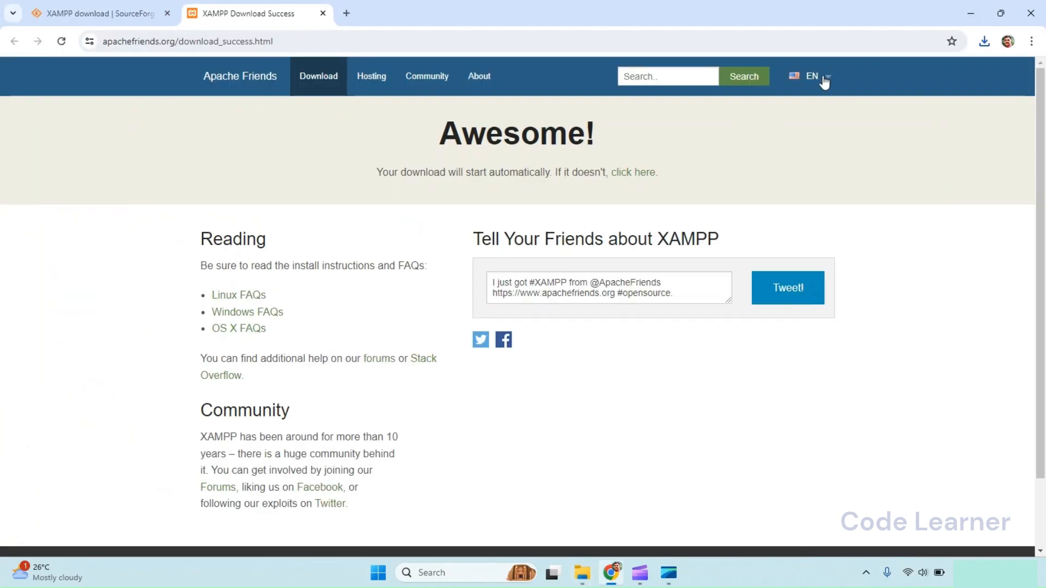
click(973, 12)
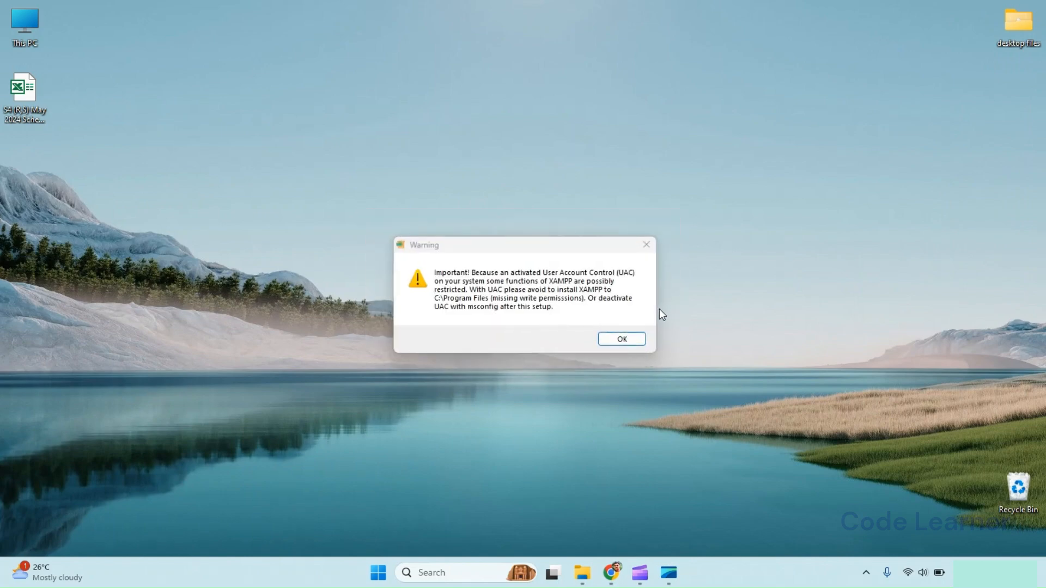
Install XAMPP with all default components in C:\xampp and finish the setup without starting the Control Panel
click(622, 340)
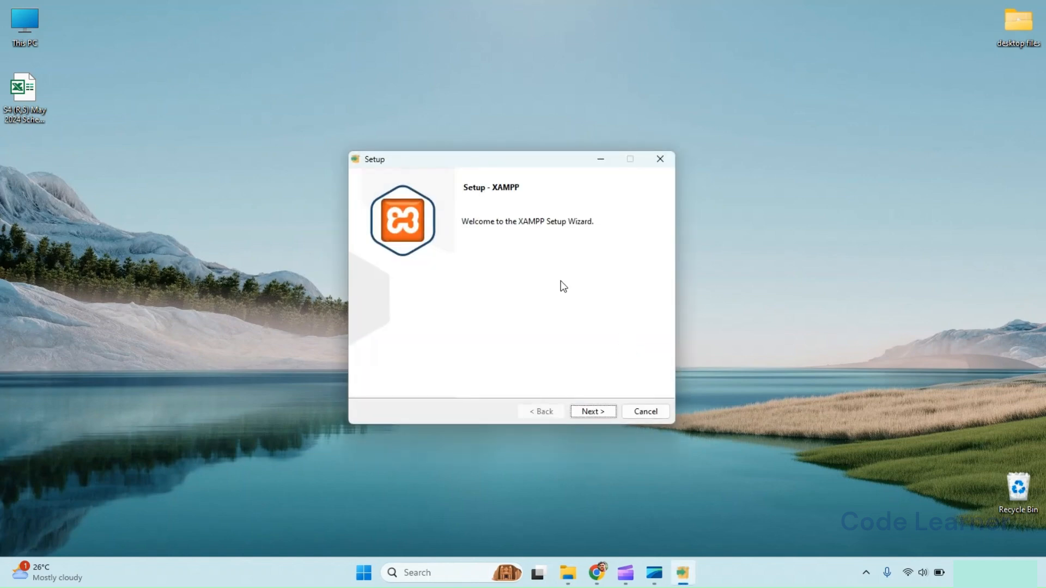
click(597, 411)
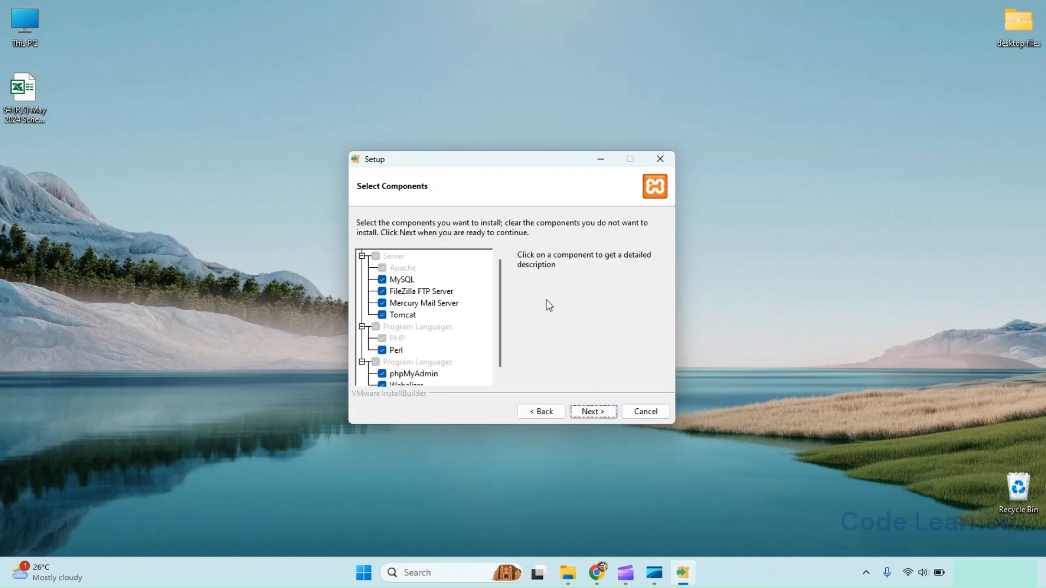
mouse_move(499, 328)
mouse_down()
mouse_move(499, 352)
mouse_move(502, 318)
mouse_up()
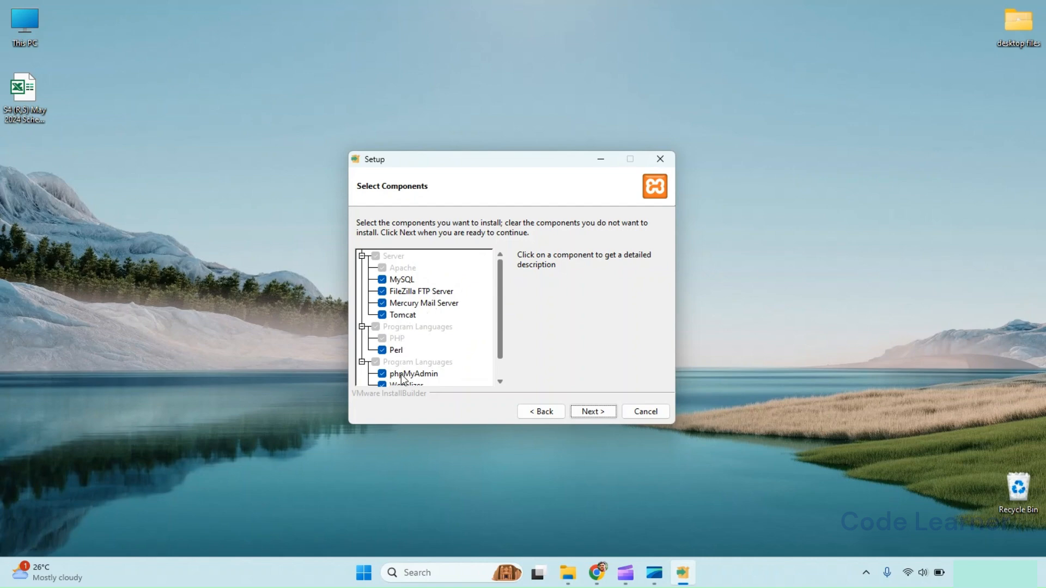
click(593, 412)
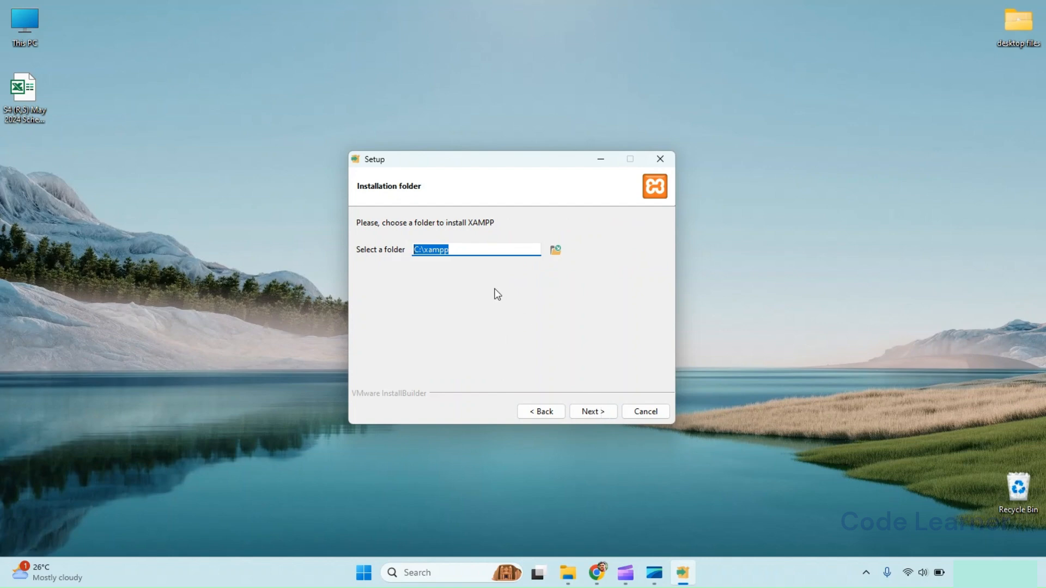
click(597, 414)
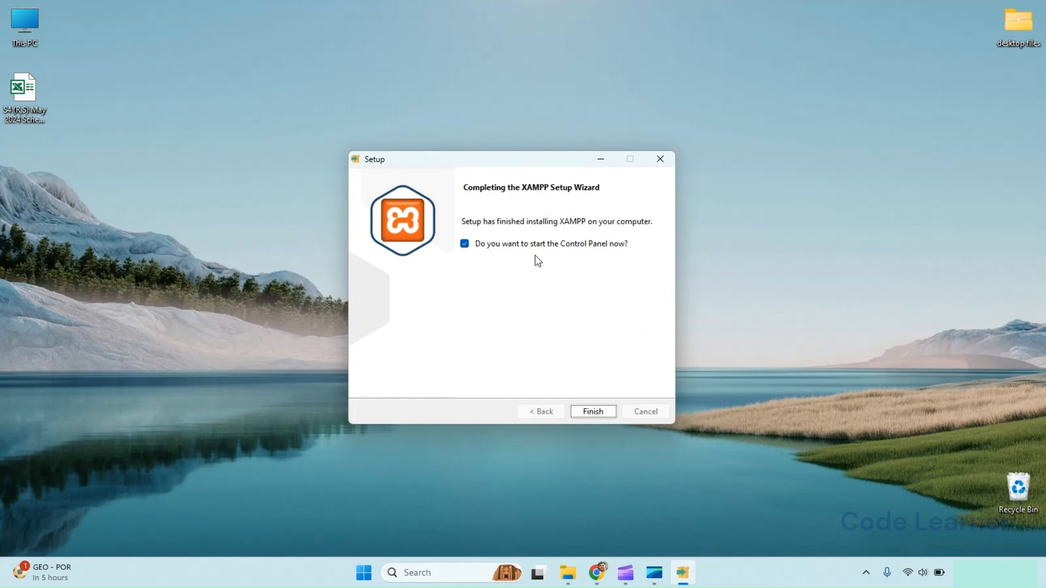
click(465, 244)
click(589, 416)
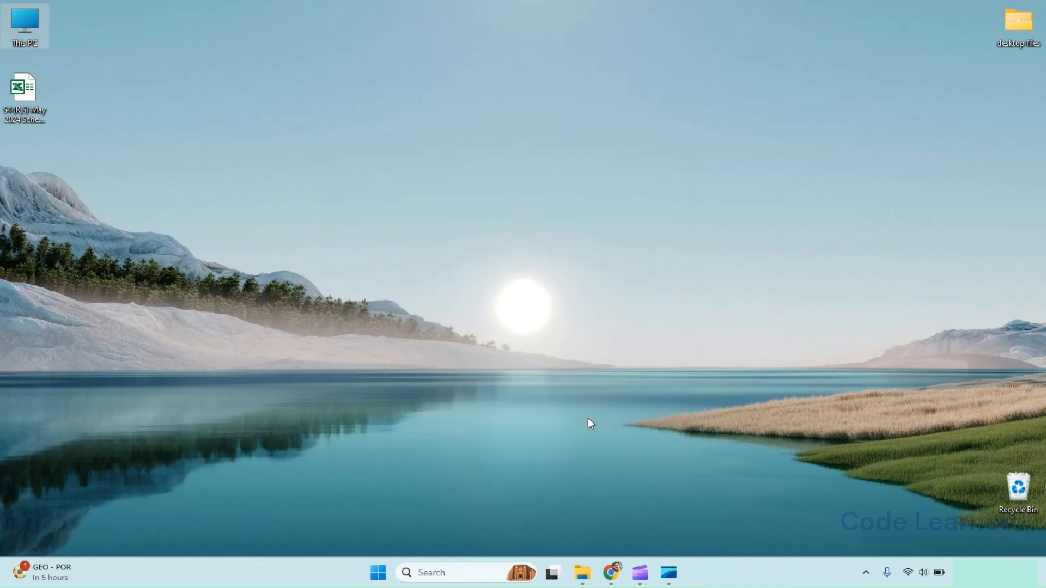
Find and open the XAMPP Control Panel on the computer and start the Apache and MySQL modules
click(446, 576)
text(x)
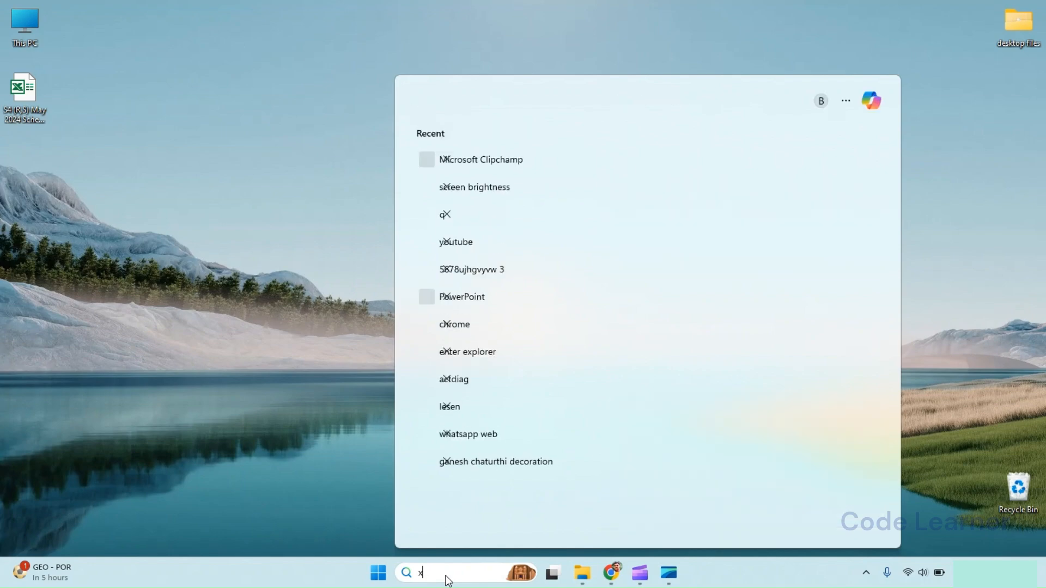
text(ampp)
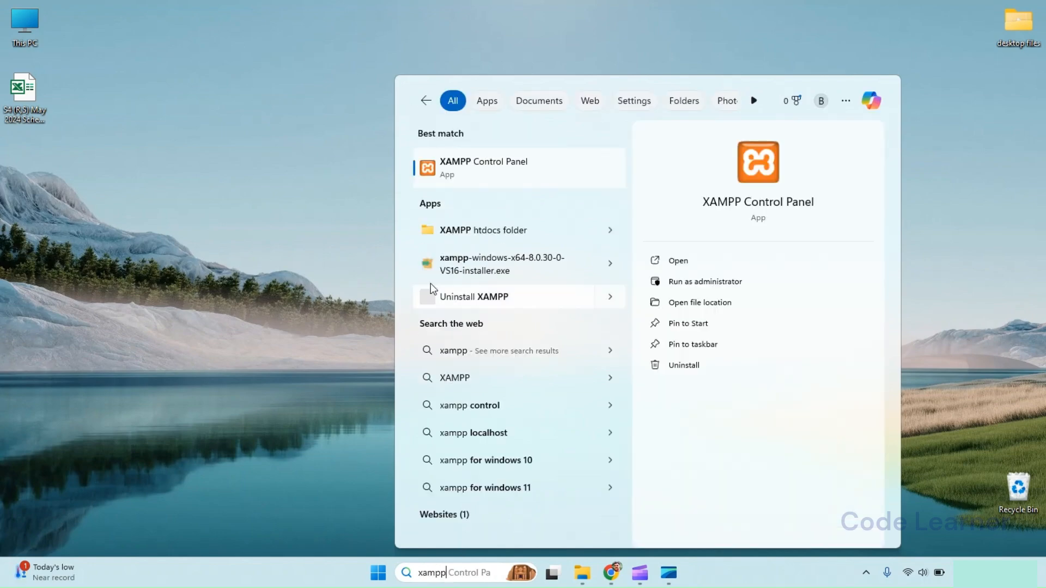
click(466, 177)
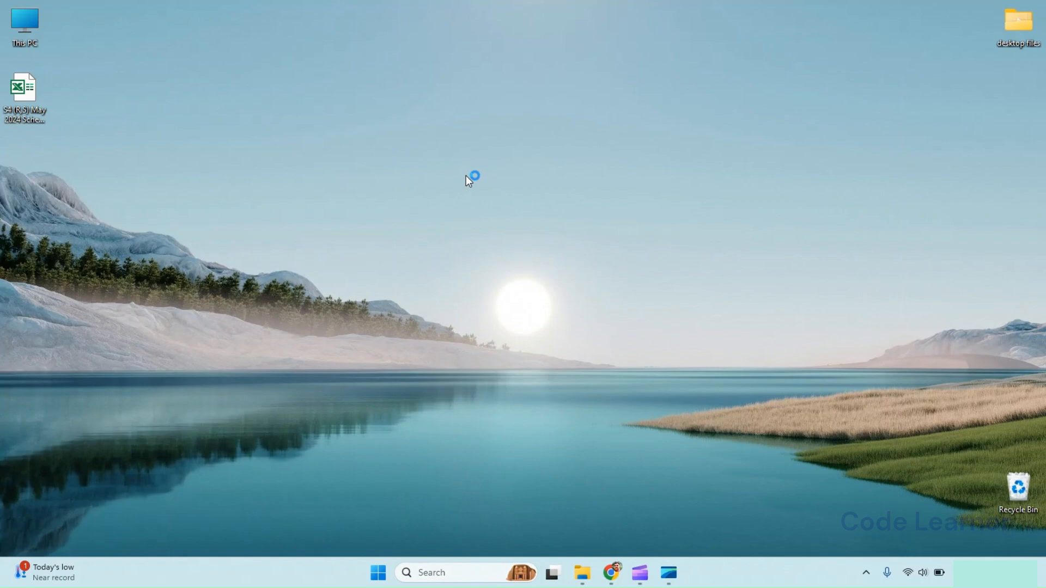
drag(231, 15, 468, 86)
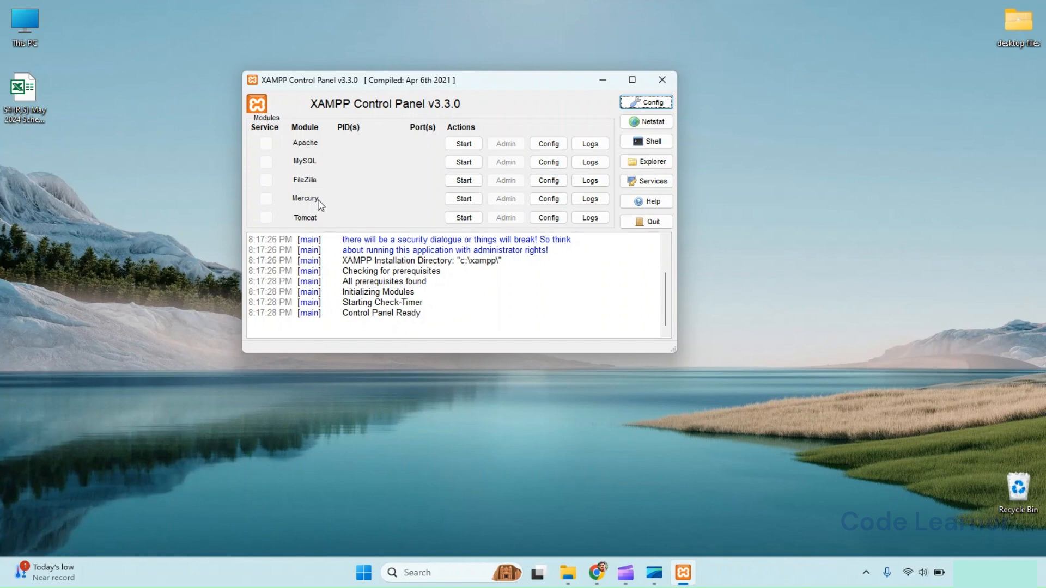
click(463, 144)
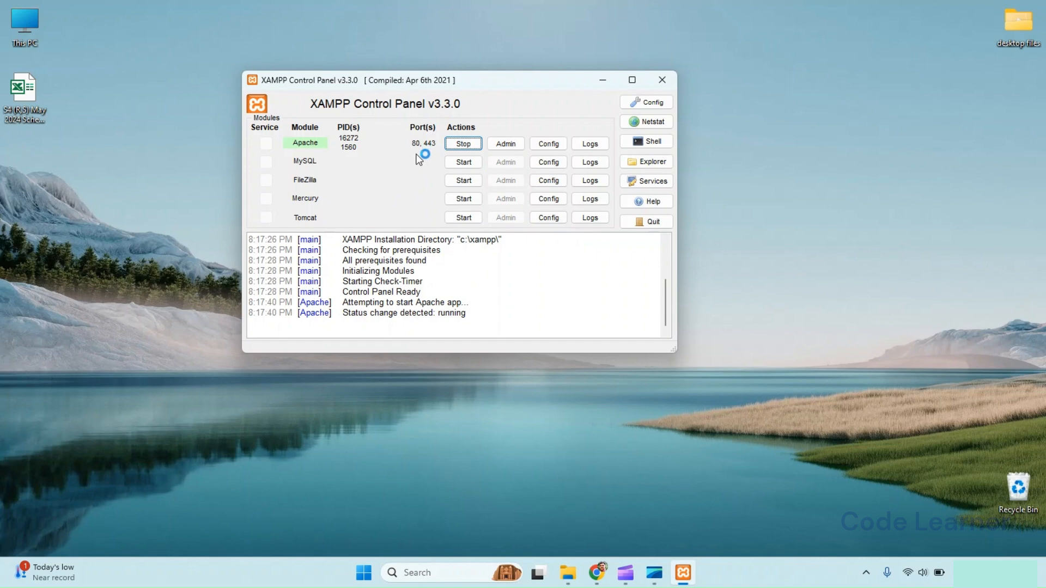
click(467, 161)
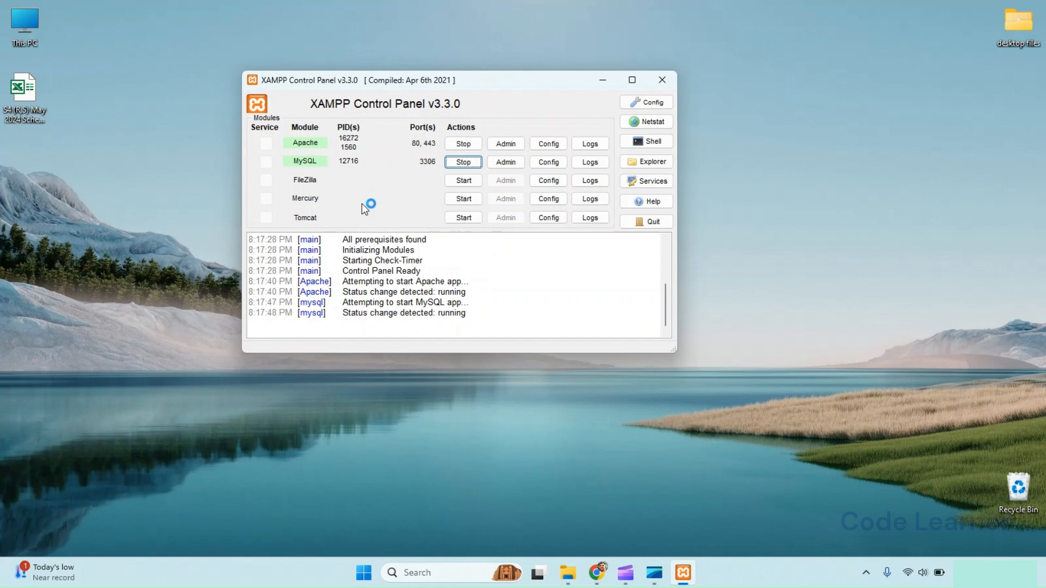
Switch to Chrome, load localhost in a new tab and open phpMyAdmin from the XAMPP dashboard
click(598, 573)
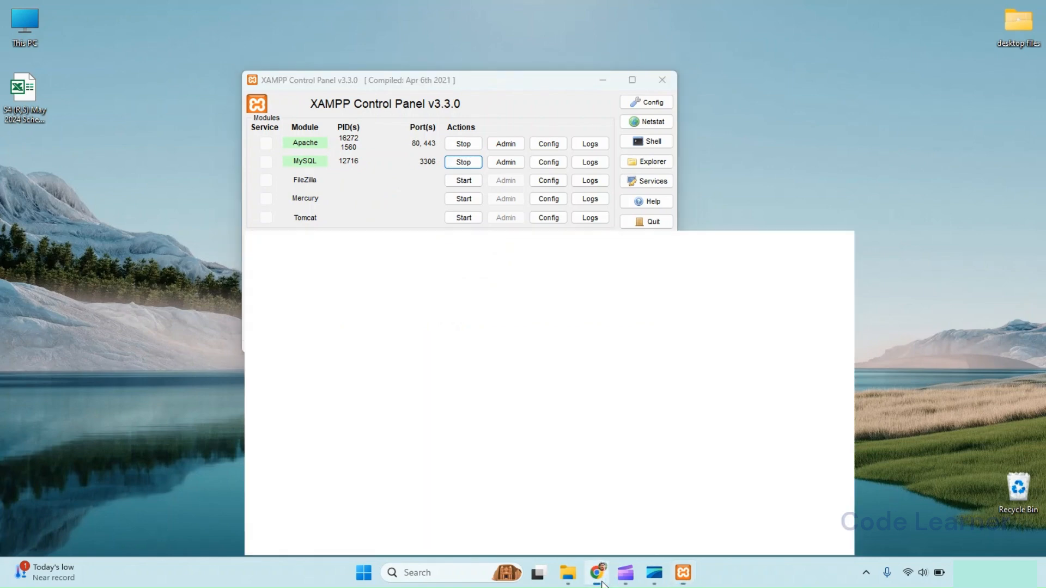
click(346, 13)
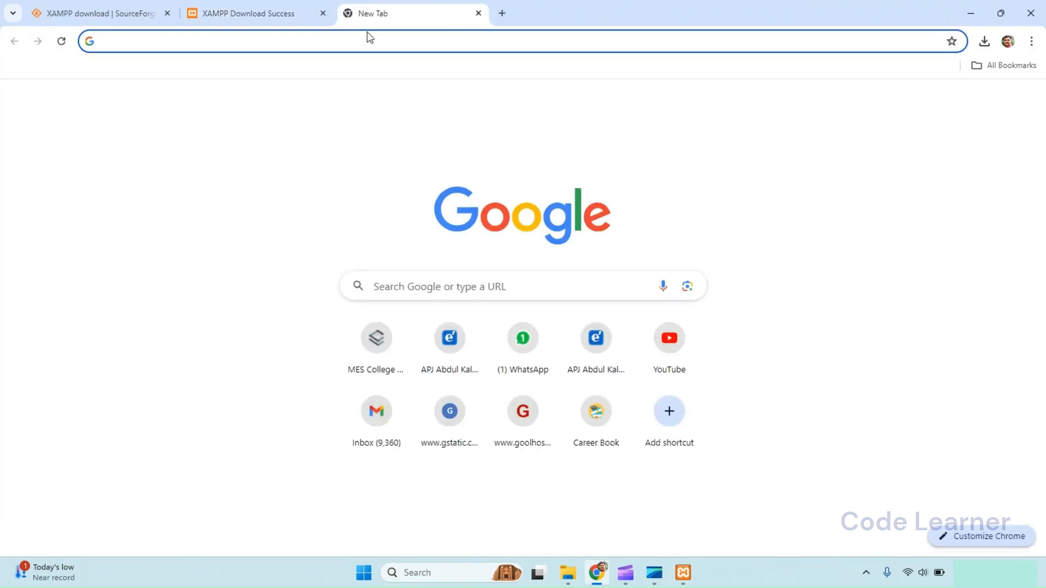
text(loca)
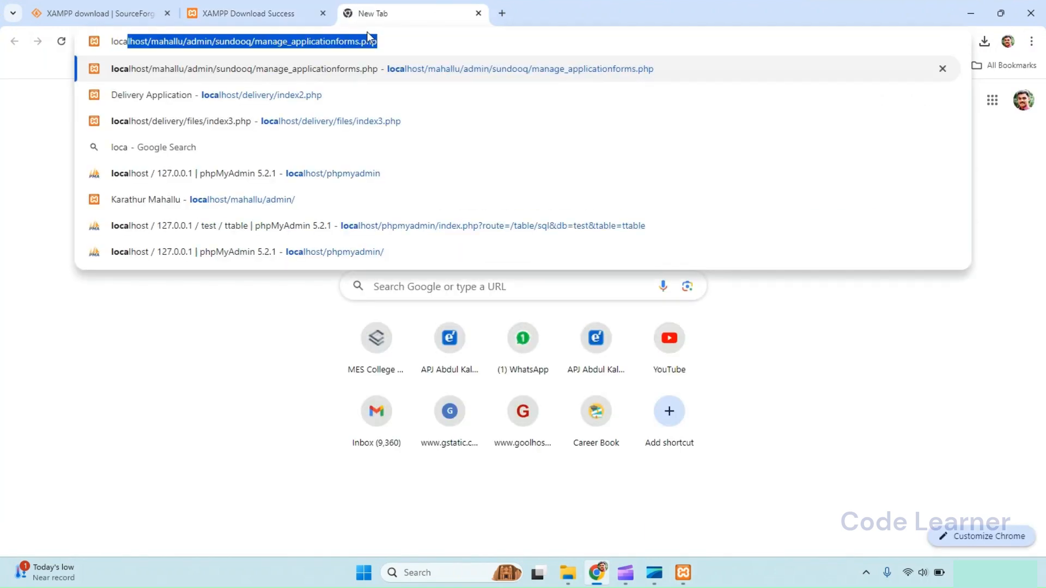
text(lhost)
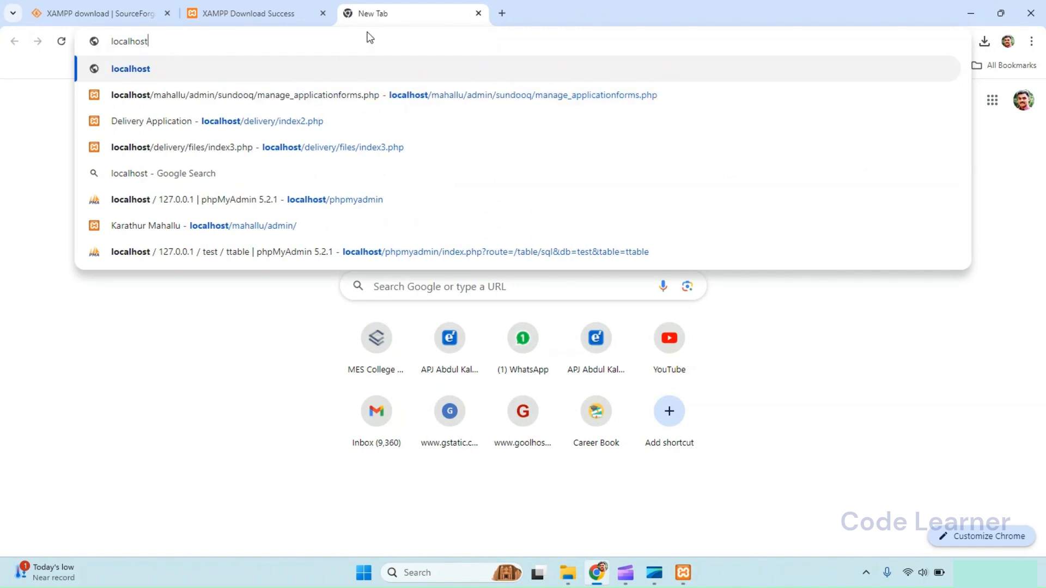
key(Return)
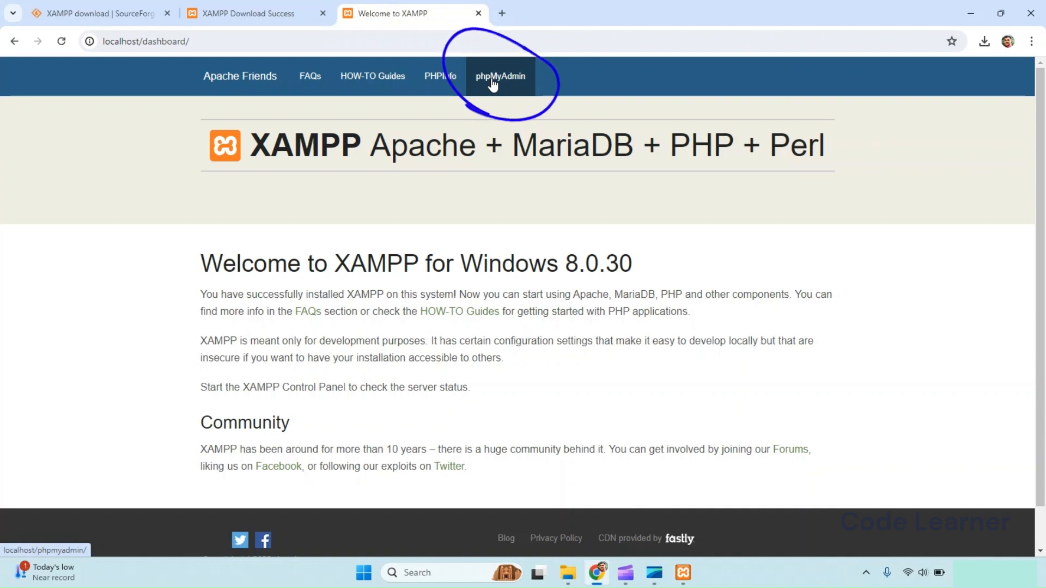
click(493, 82)
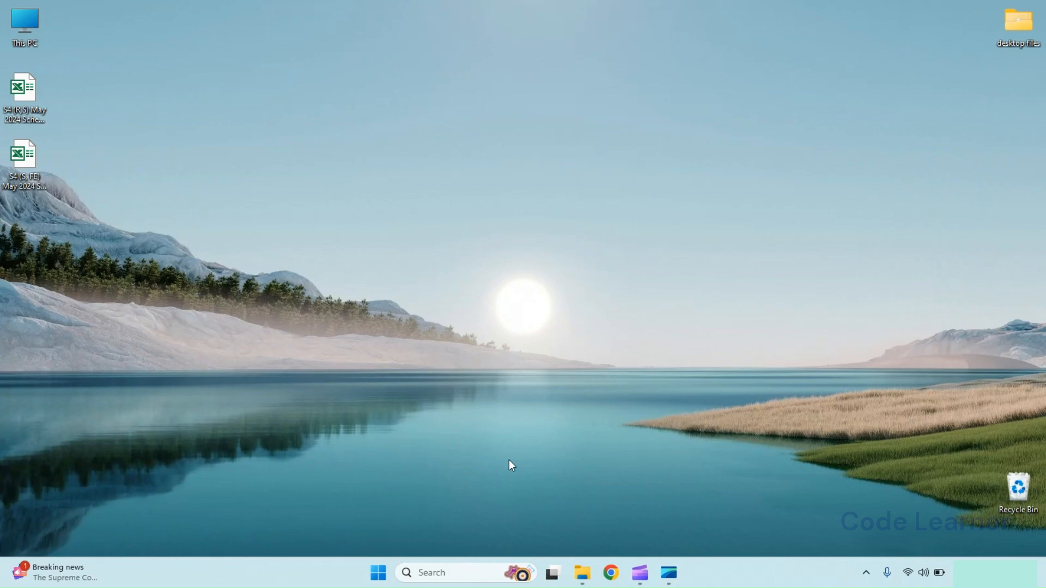
Search the computer for Notepad and open it with a blank document
click(436, 572)
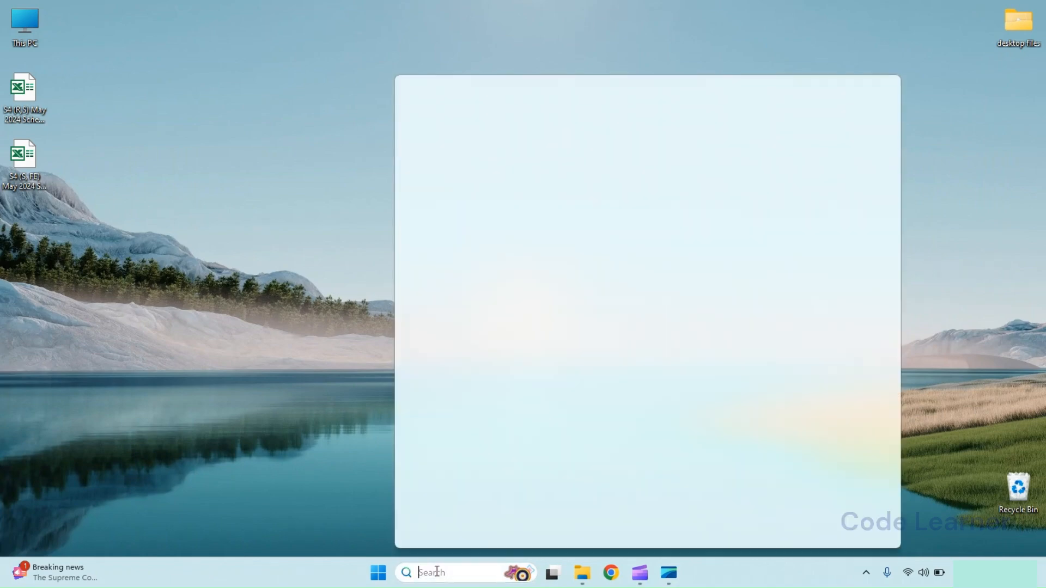
text(note)
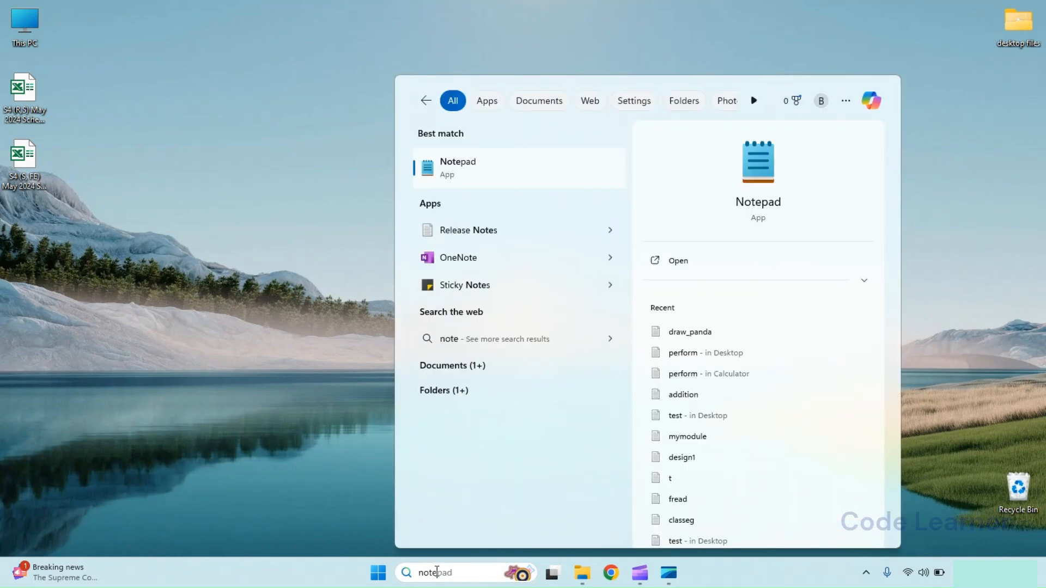
key(Return)
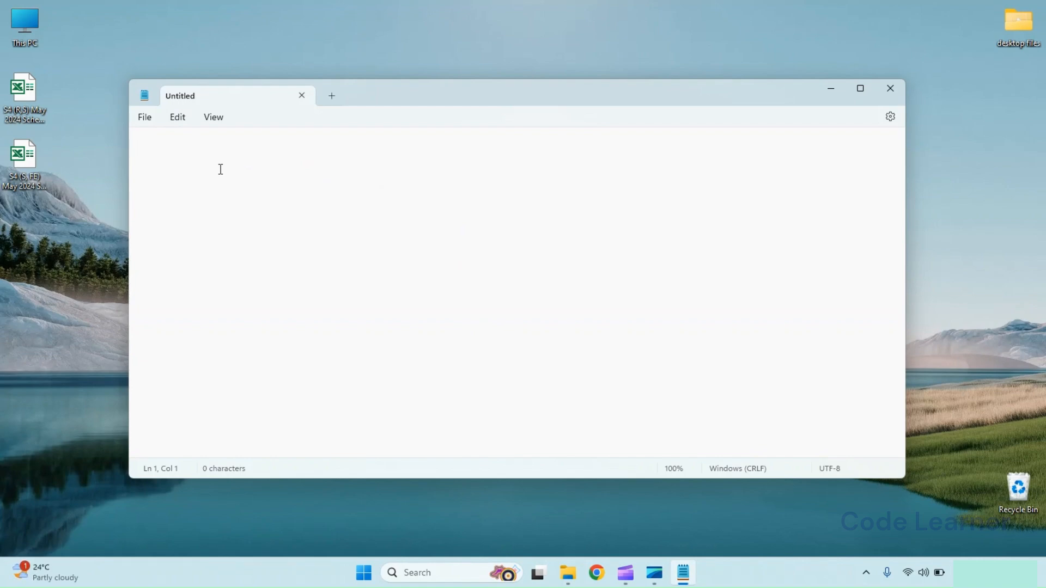
Write the statement echo "WELCOME TO PHP SCRIPT...."; in the blank document
text(echo)
key(BackSpace)
key(BackSpace)
key(BackSpace)
key(BackSpace)
text(echo "")
key(Left)
text(WELCOME TO PHP SCRIPT....)
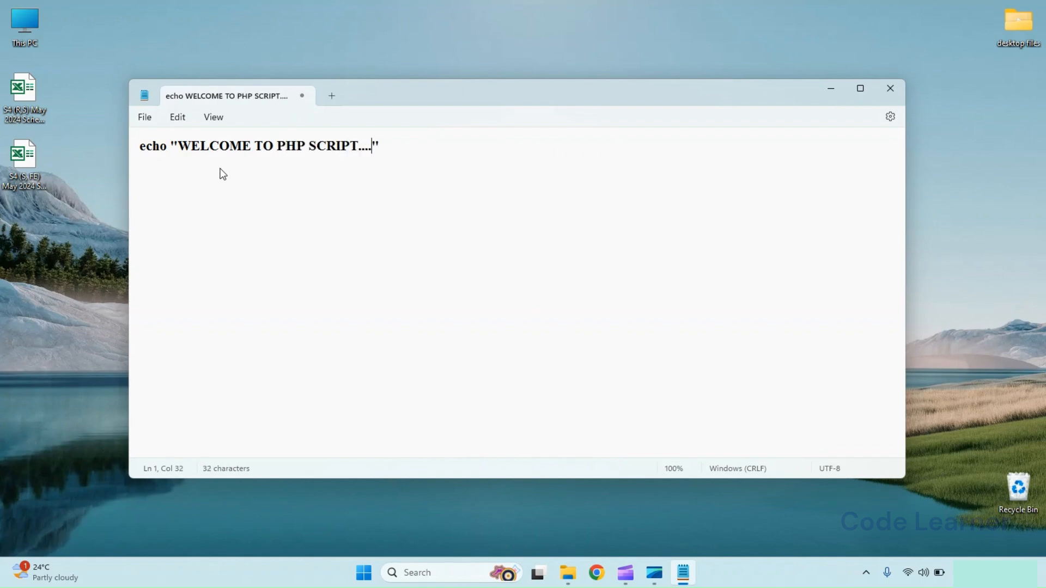
click(418, 151)
text(;)
Enclose the echo statement between <?php and ?> on separate lines and indent it by one tab
click(133, 151)
key(Return)
key(Up)
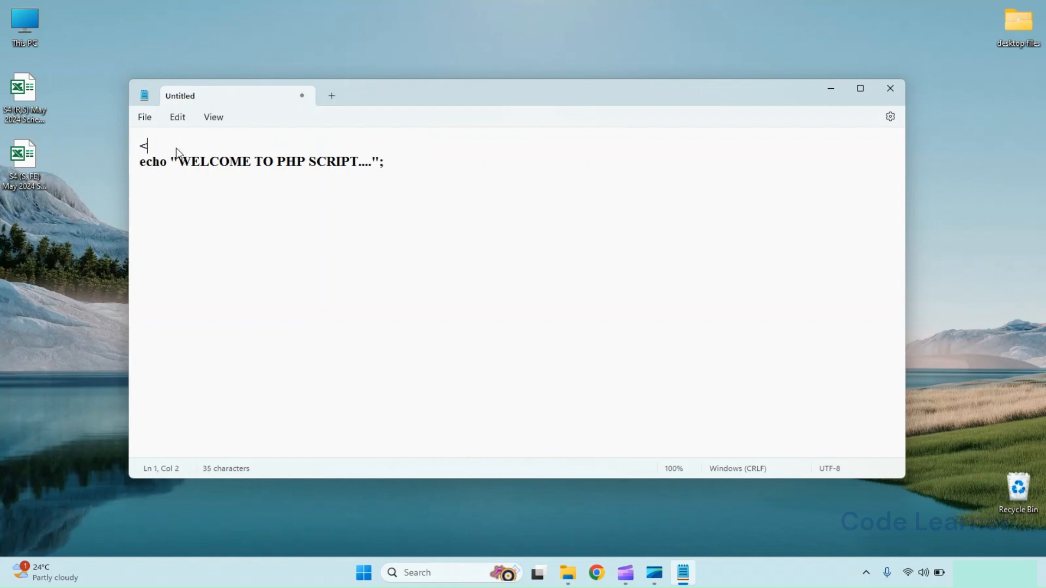
text(<?php)
click(137, 164)
key(Tab)
click(446, 161)
key(Return)
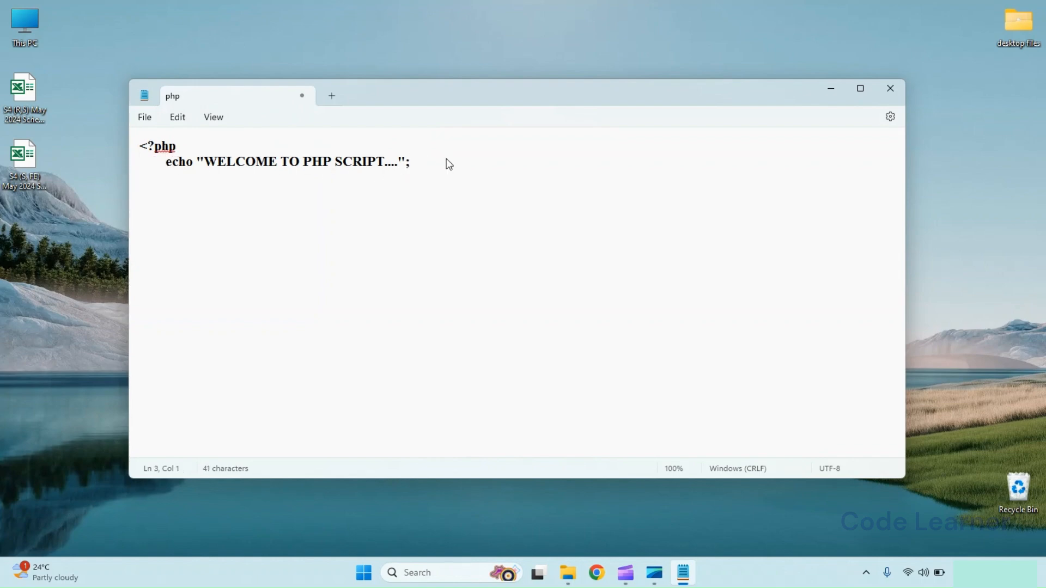
text(?>)
Start saving the script under a new name and browse to the xampp\htdocs folder on Local Disk (C:)
click(145, 119)
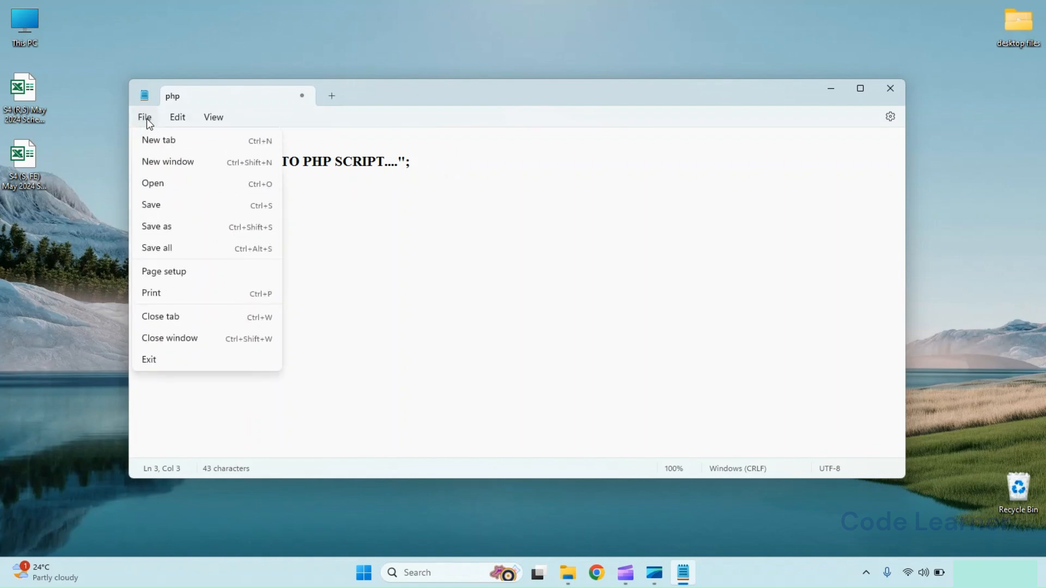
click(168, 210)
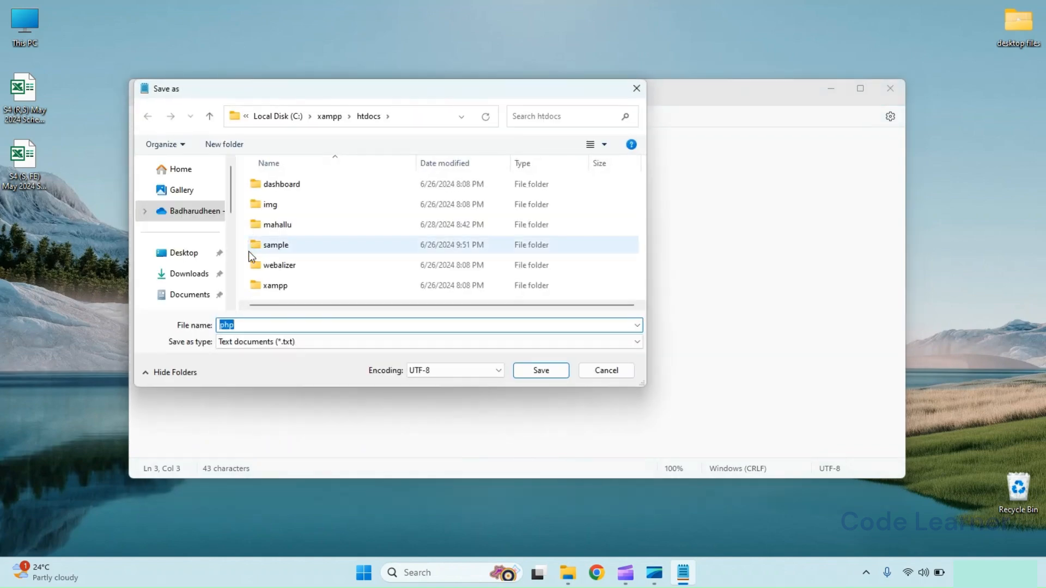
scroll(234, 253, down, 1)
scroll(235, 254, down, 3)
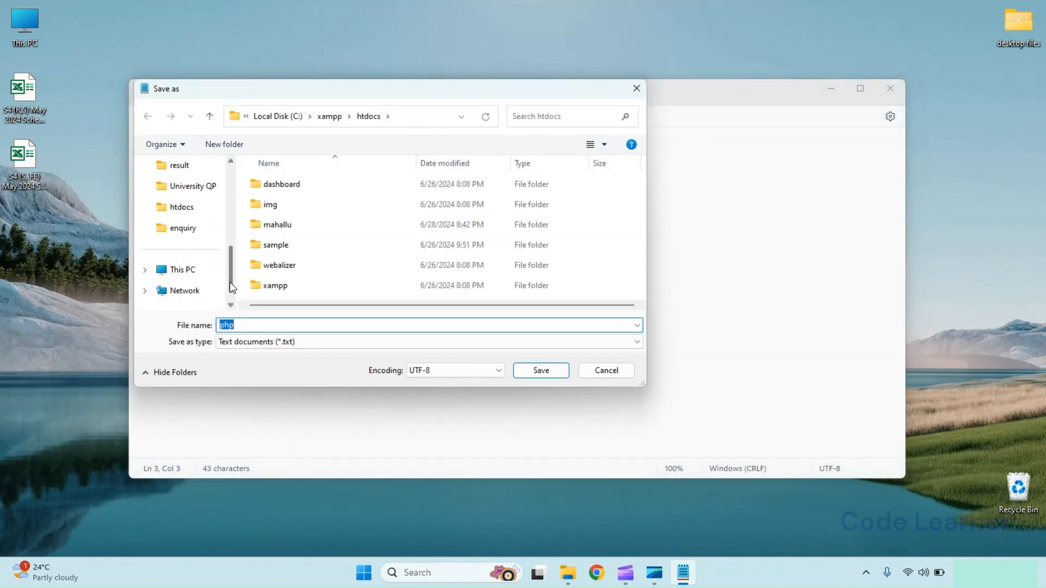
click(184, 256)
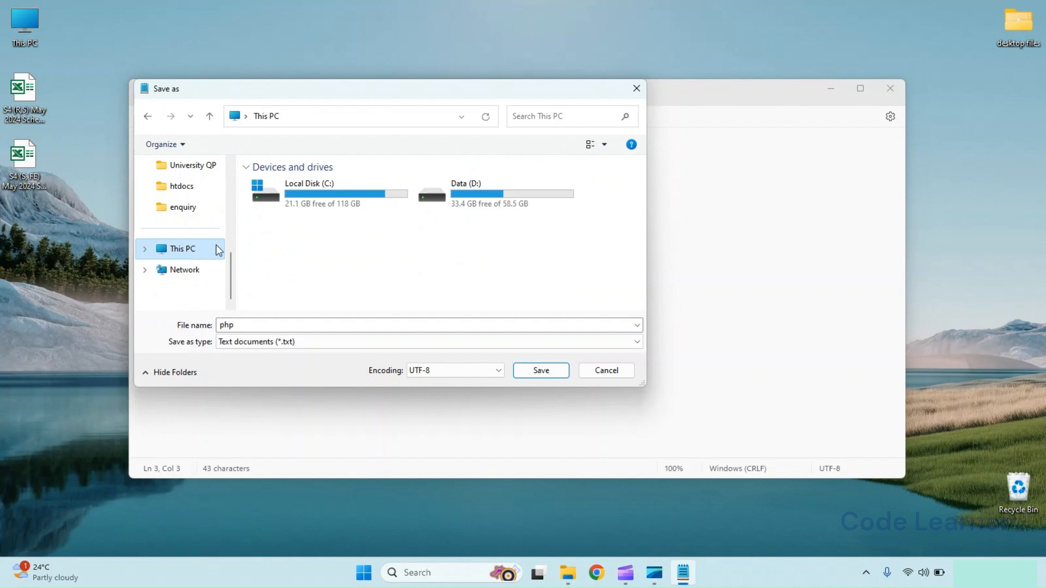
double_click(314, 206)
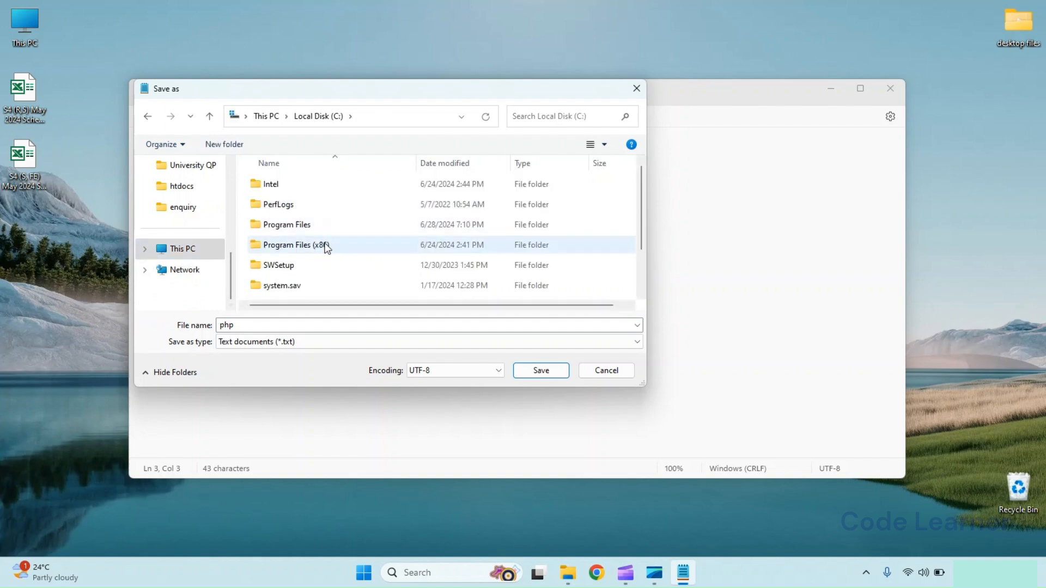
drag(642, 218, 639, 274)
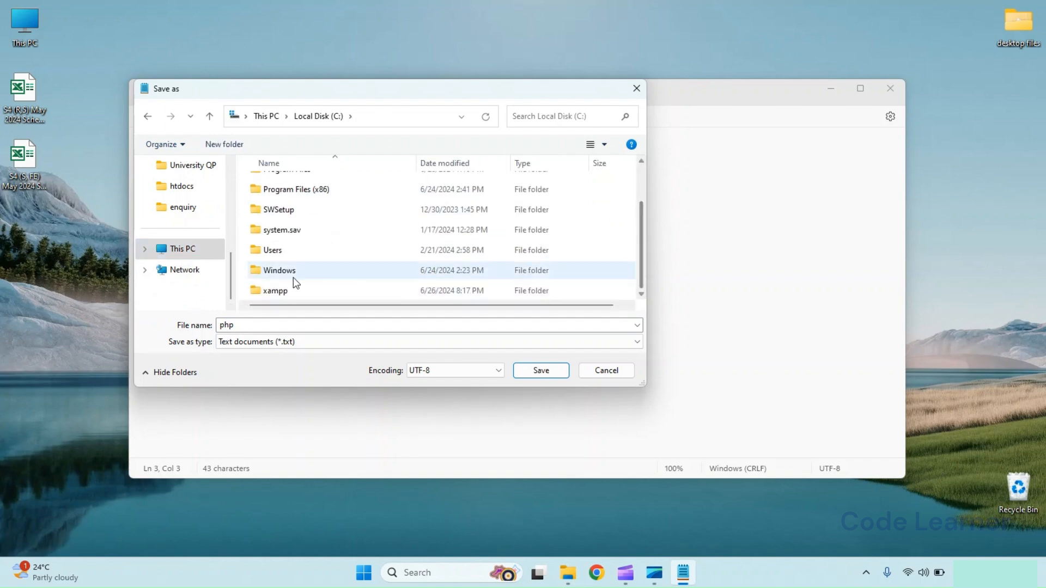
double_click(274, 292)
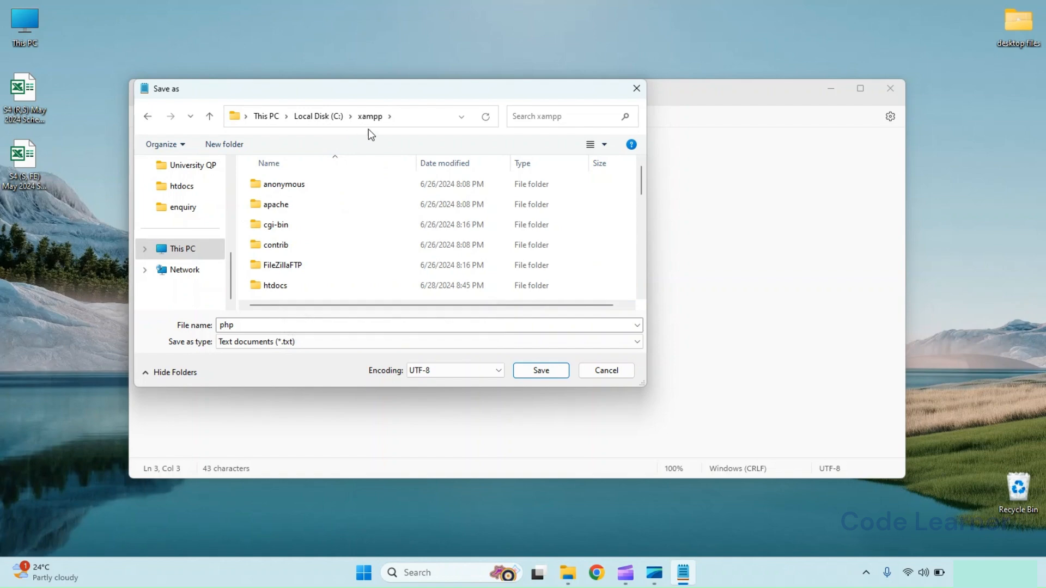
double_click(271, 287)
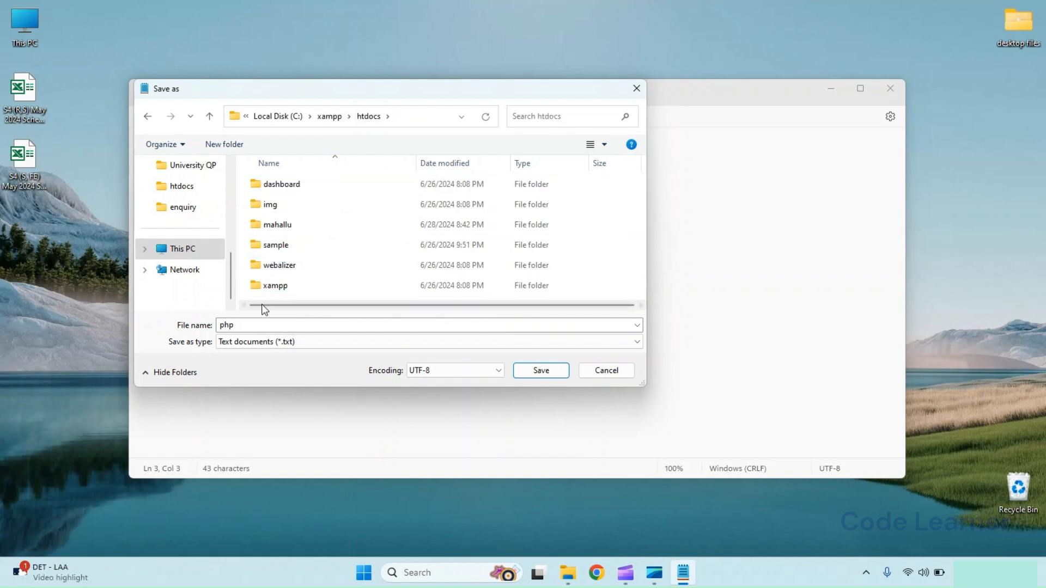
Save the script in htdocs as test.php with the file type All files
double_click(266, 324)
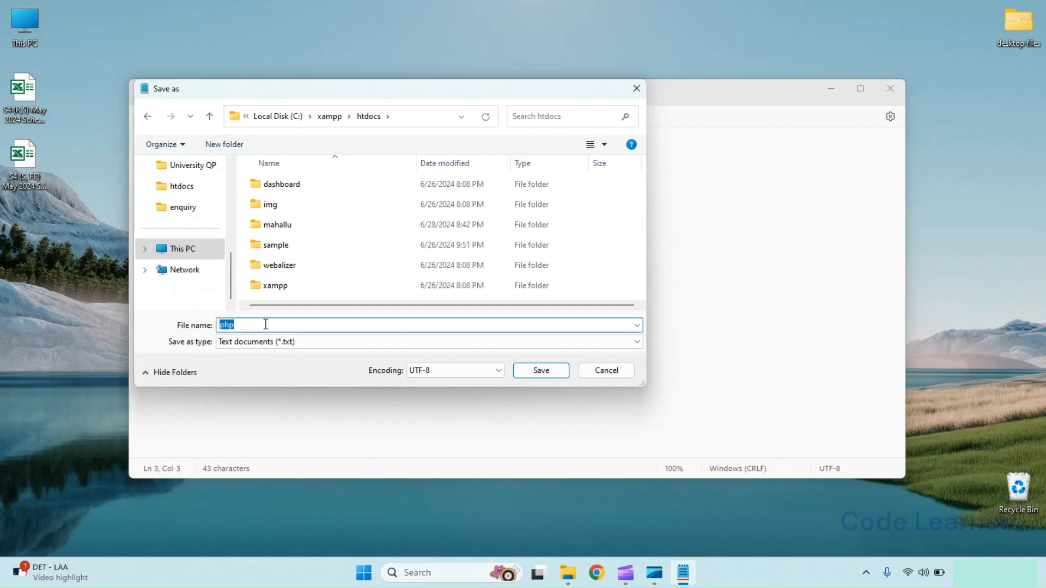
text(test.php)
click(258, 342)
click(254, 365)
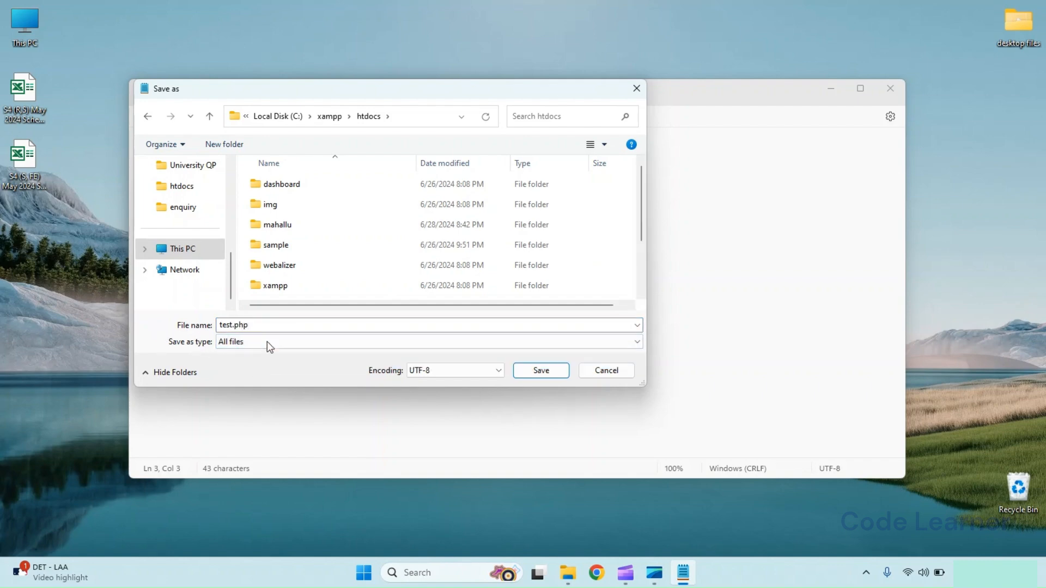
click(551, 371)
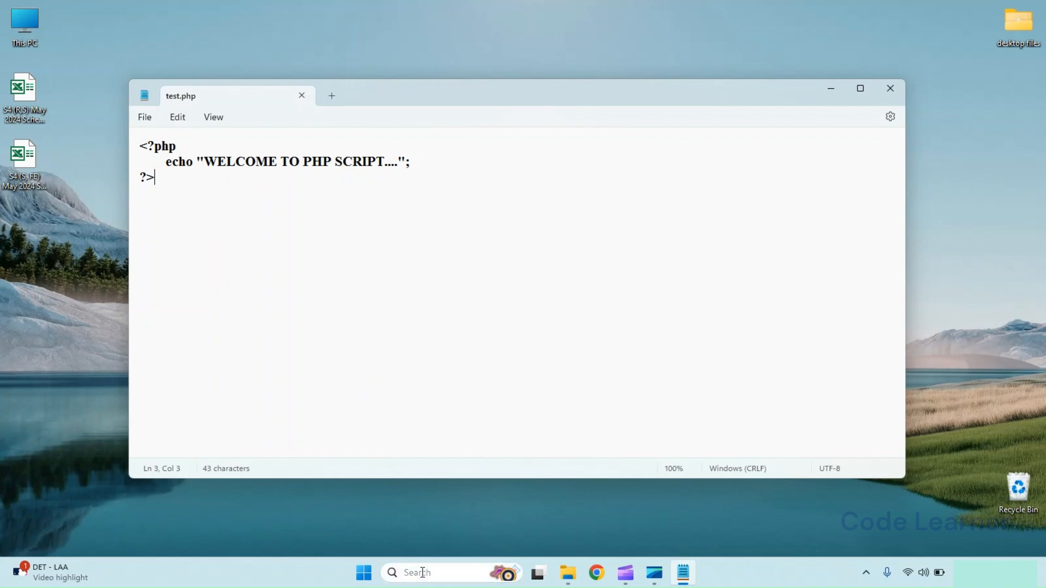
Search the computer for XAMPP, open its Control Panel and start the Apache module
click(422, 572)
text(xa)
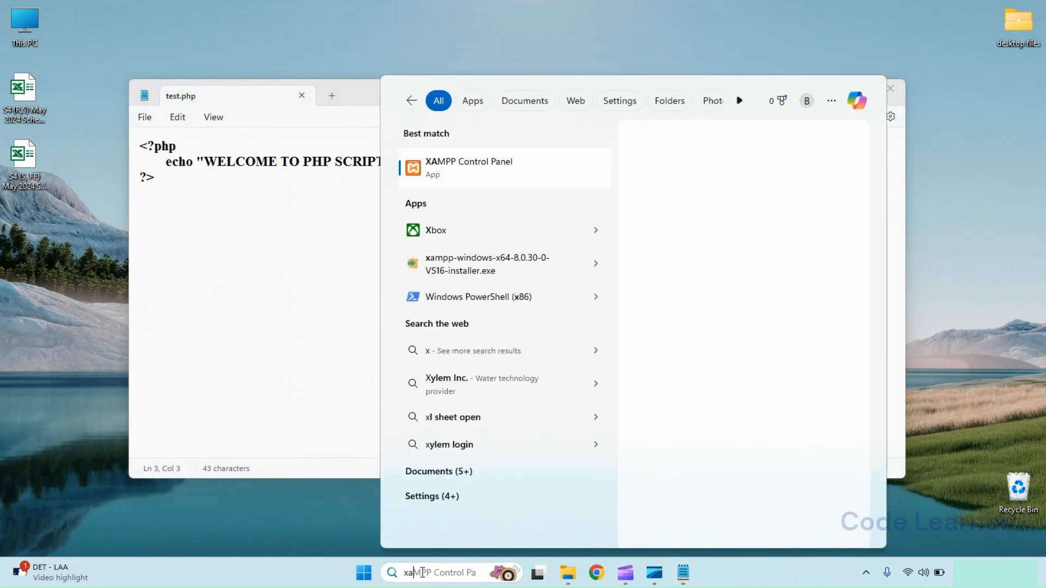
text(mp)
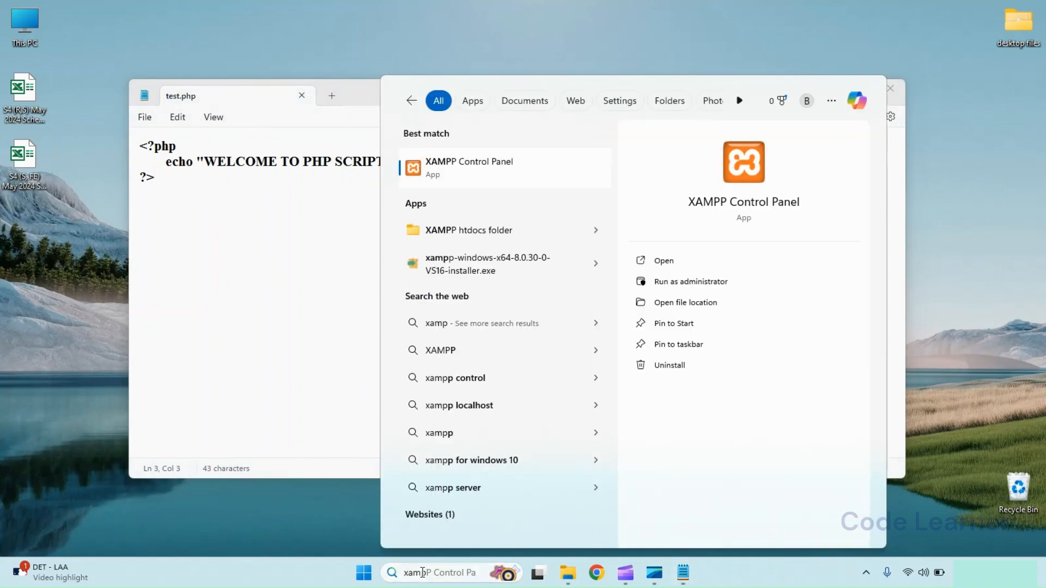
key(Return)
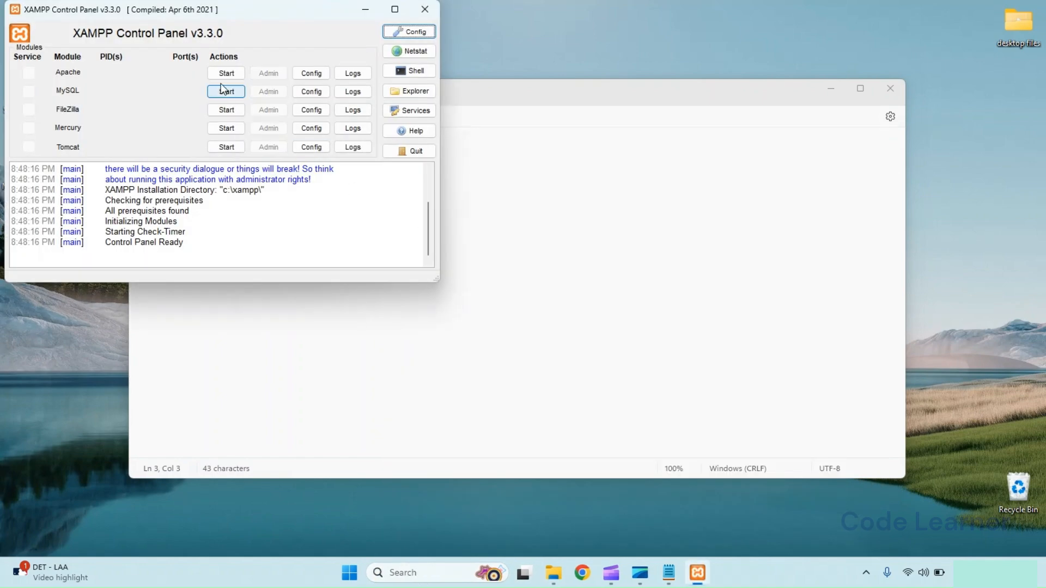
click(222, 73)
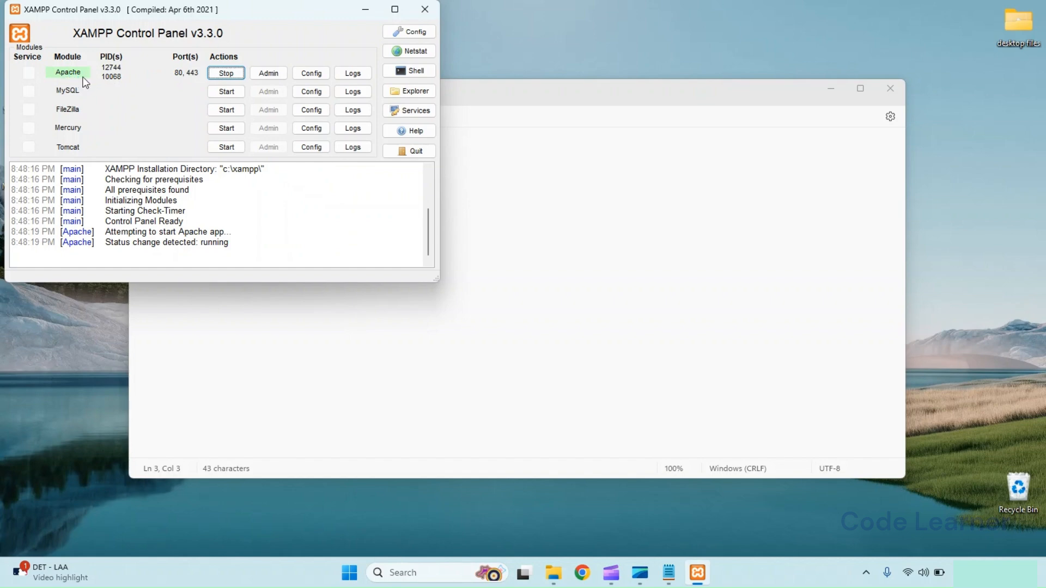
Open Chrome with the Person 1 profile, load localhost/test.php and check the script's output text
click(582, 572)
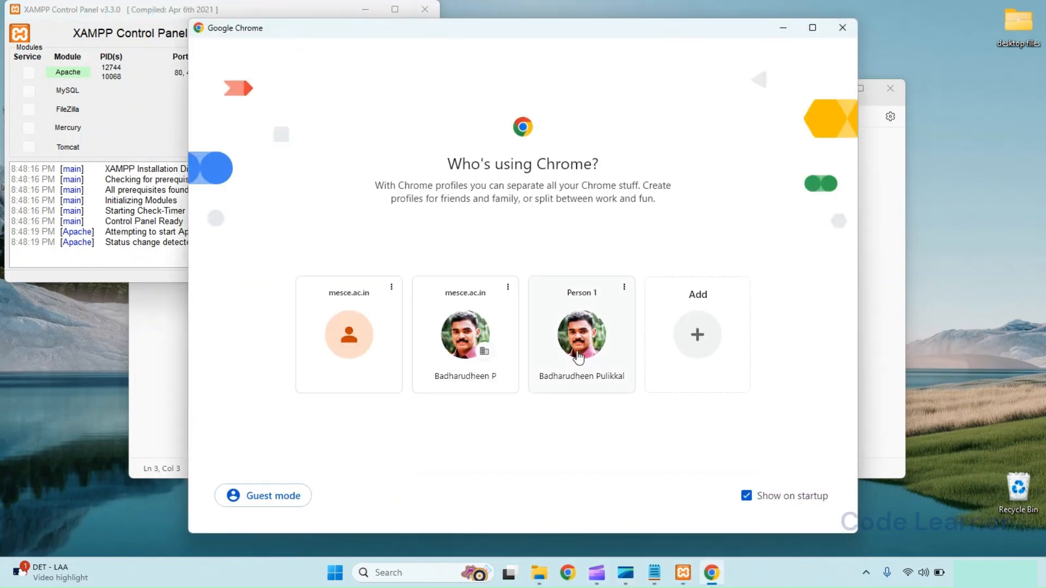
click(581, 337)
click(246, 46)
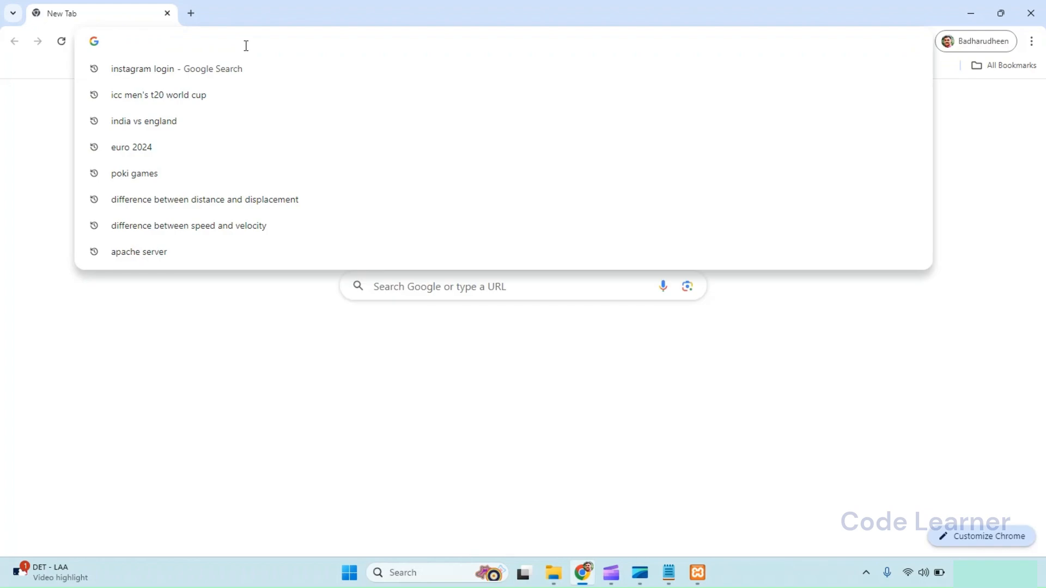
text(local)
key(Right)
key(BackSpace)
key(BackSpace)
key(BackSpace)
key(BackSpace)
key(BackSpace)
key(BackSpace)
key(BackSpace)
key(BackSpace)
key(BackSpace)
key(BackSpace)
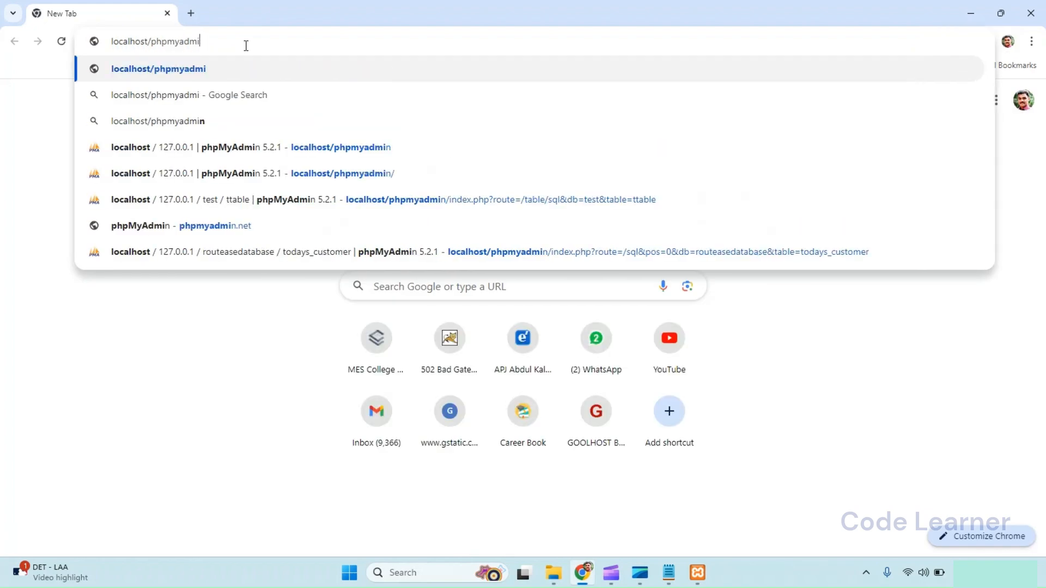
text(test)
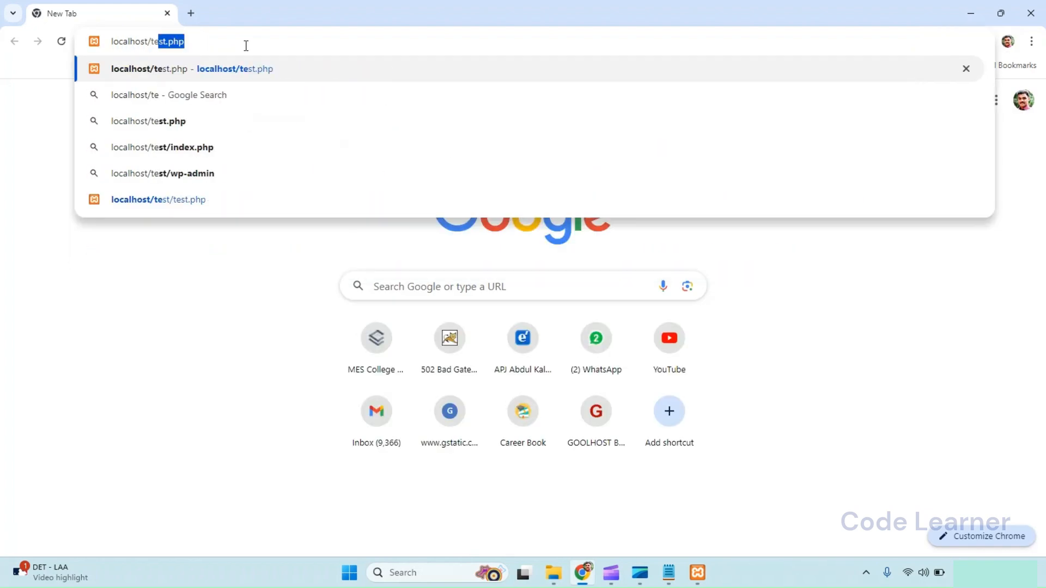
key(Right)
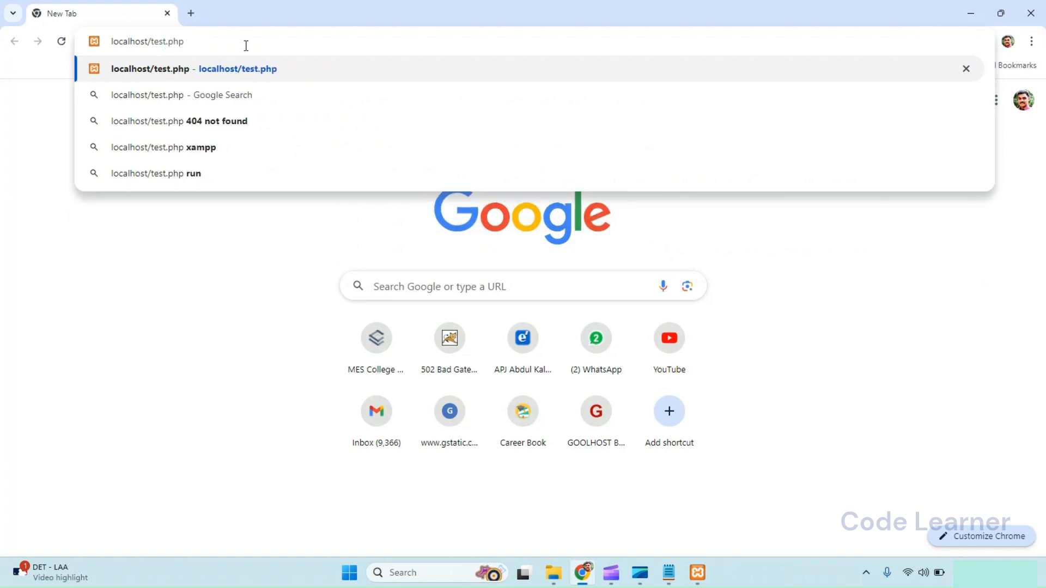
key(Return)
drag(6, 67, 152, 72)
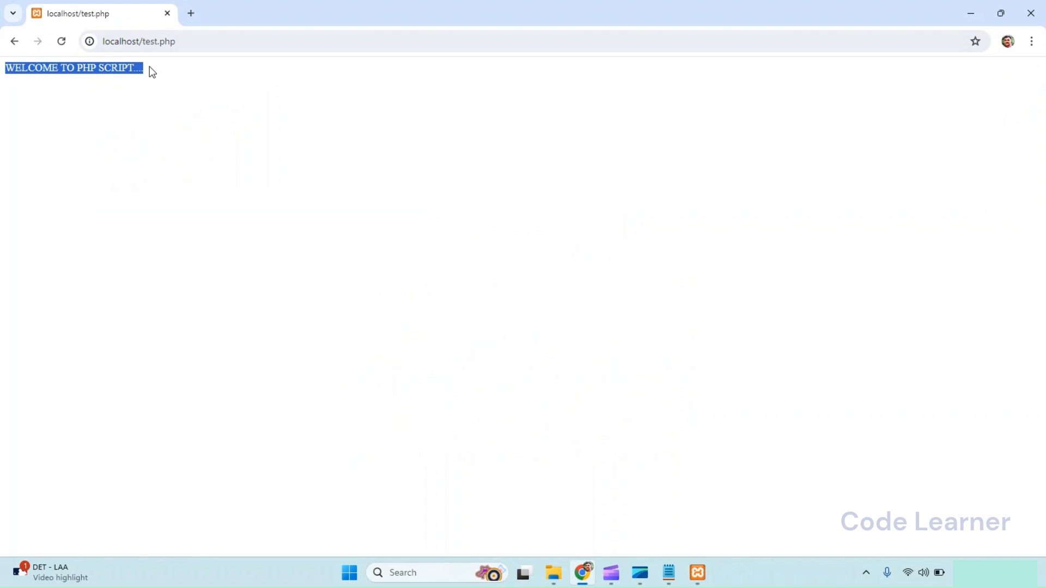
click(164, 71)
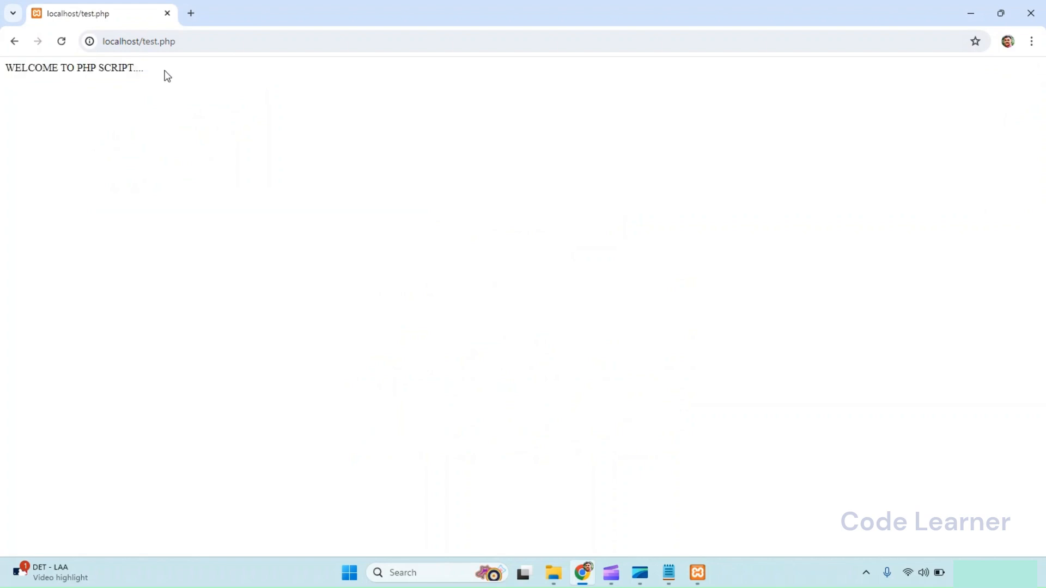
Switch back to Notepad and insert an opening <h1> tag before WELCOME inside the echo string
click(669, 573)
click(210, 165)
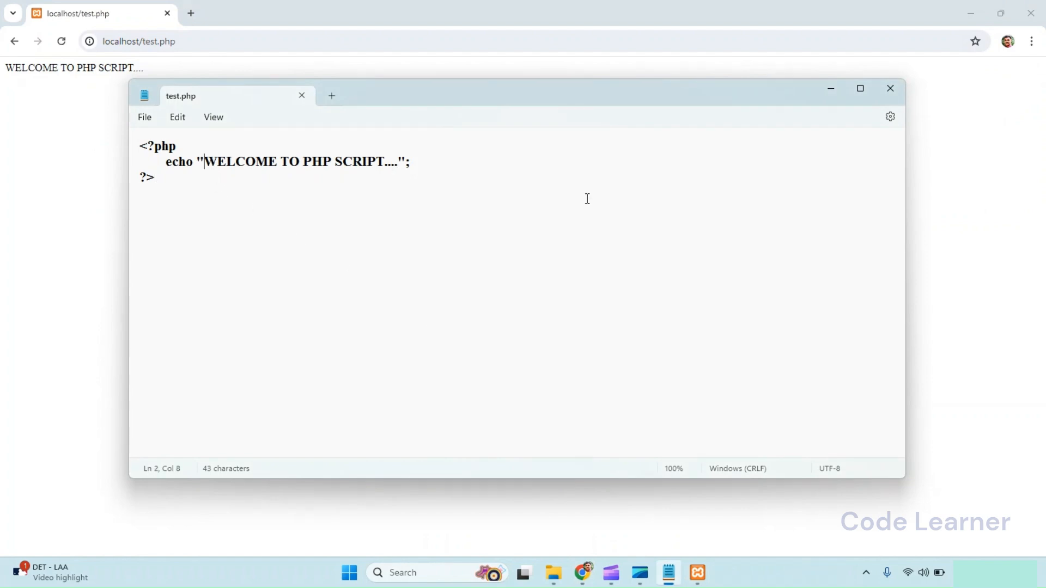
text(<>)
key(Left)
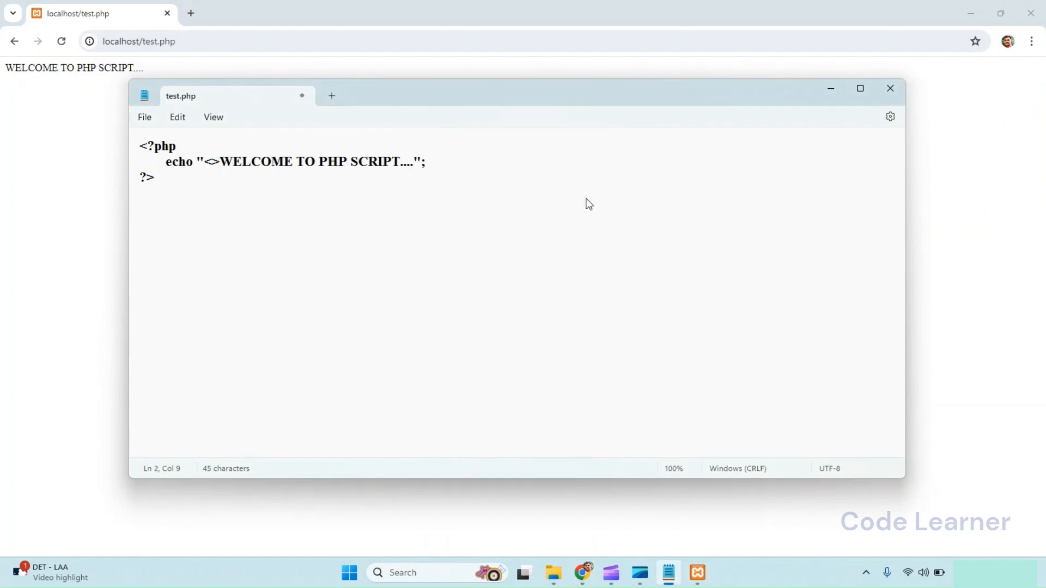
text(h1)
Add a closing </h1> tag at the end of the echo string, before the closing quote, and save test.php
key(Right)
key(Right)
key(Right)
key(Right)
key(Right)
key(Right)
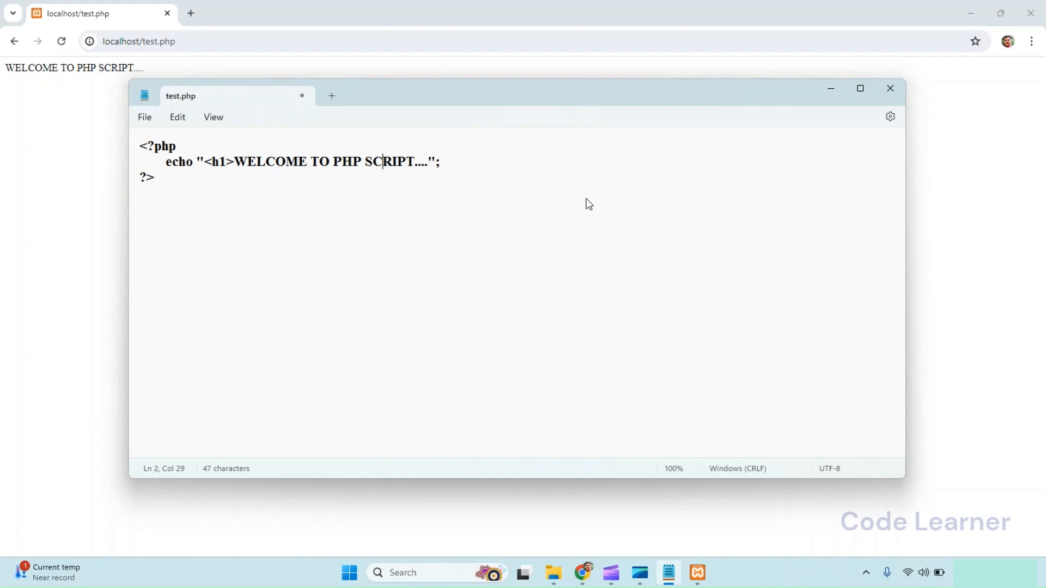
text(<>)
key(Left)
text(h)
key(BackSpace)
text(/h1)
Switch to Chrome, reload localhost/test.php to check the heading output, and return to the script in Notepad
click(583, 572)
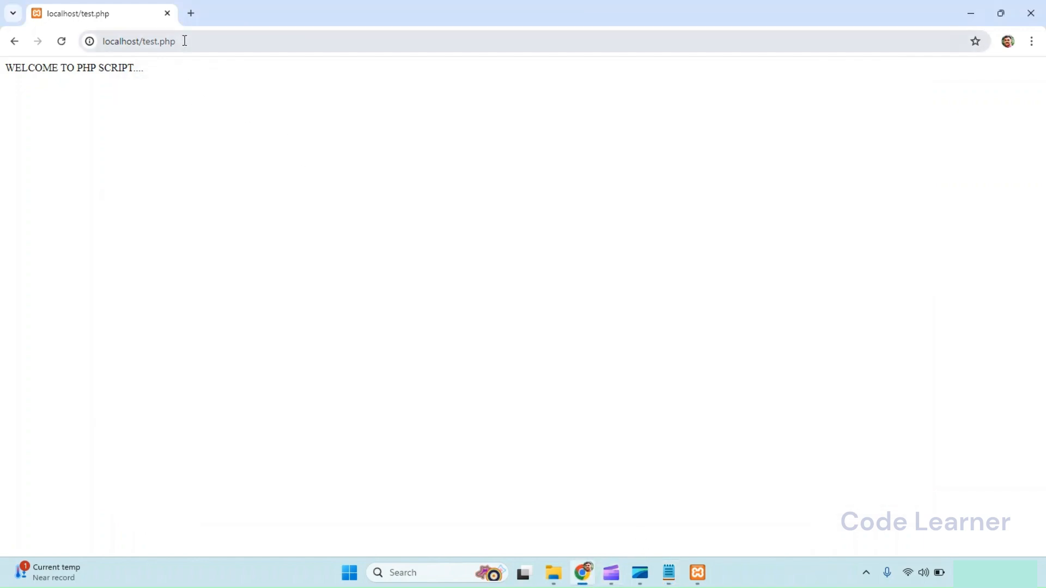
click(184, 40)
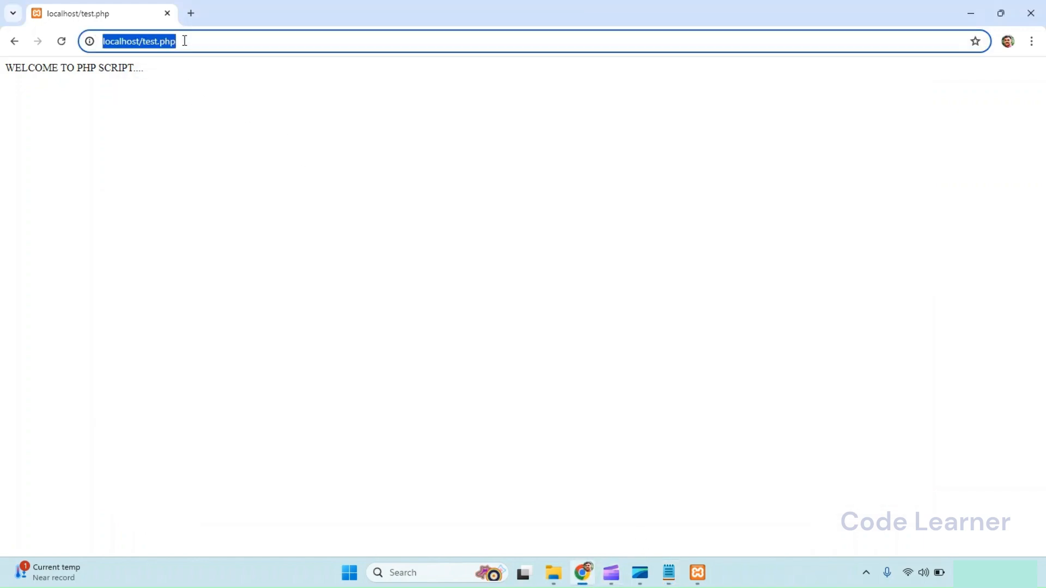
key(Return)
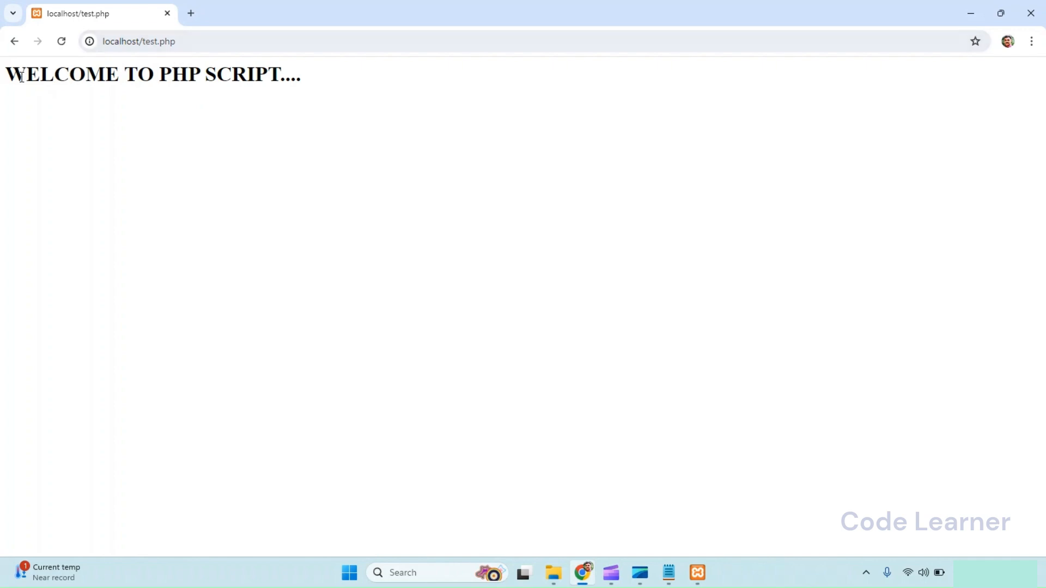
drag(12, 77, 299, 74)
click(352, 104)
click(669, 574)
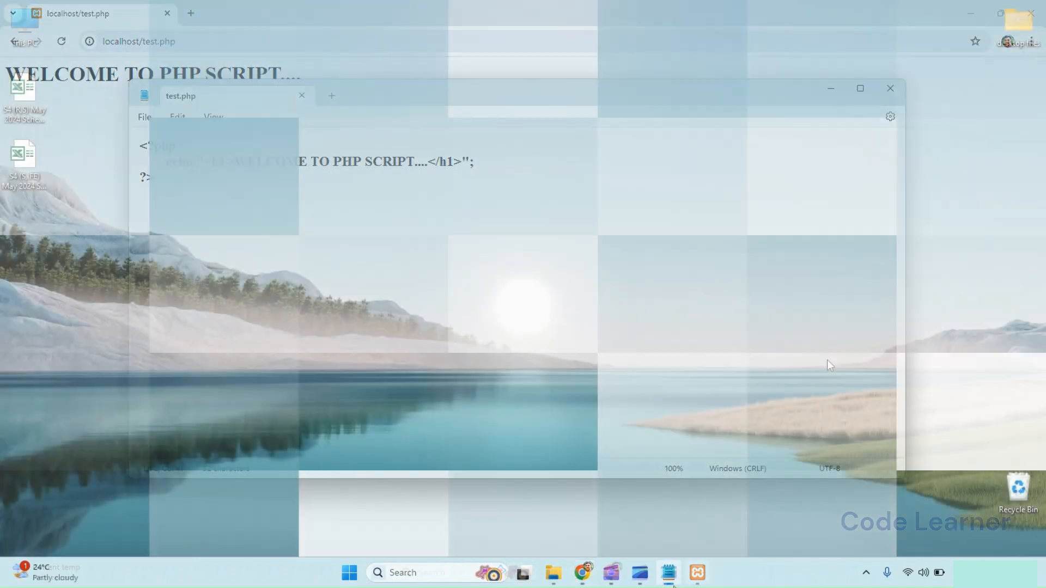